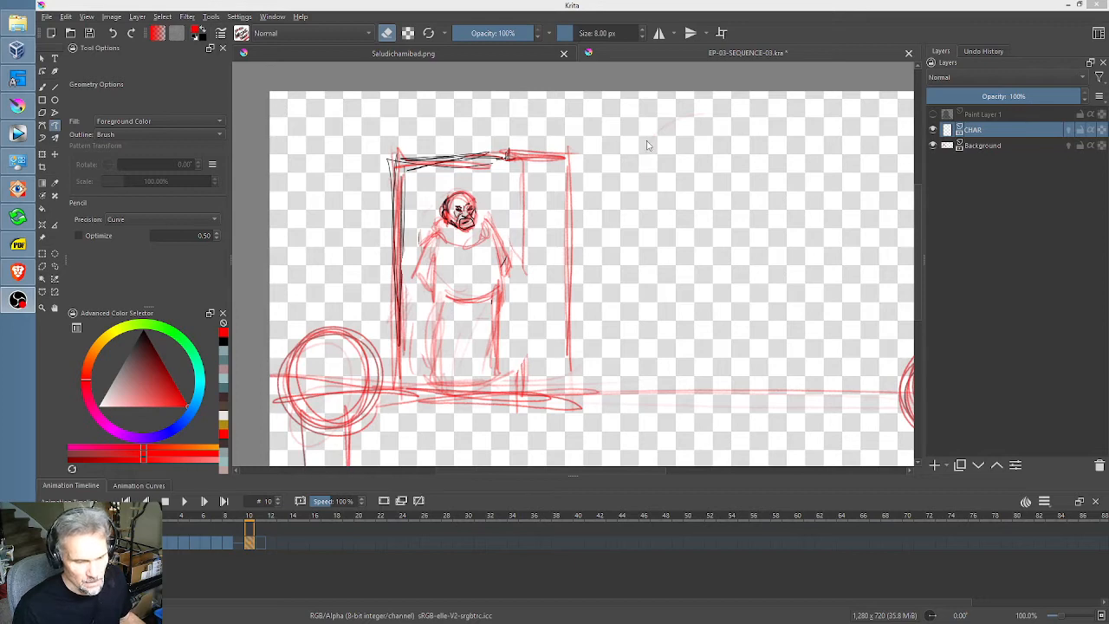
Step: Review the storyboard drawings from frame 0 through frame 10, ending on frame 10
{"action": "scroll", "coordinate": [646, 145], "scroll_direction": "down", "scroll_amount": 3}
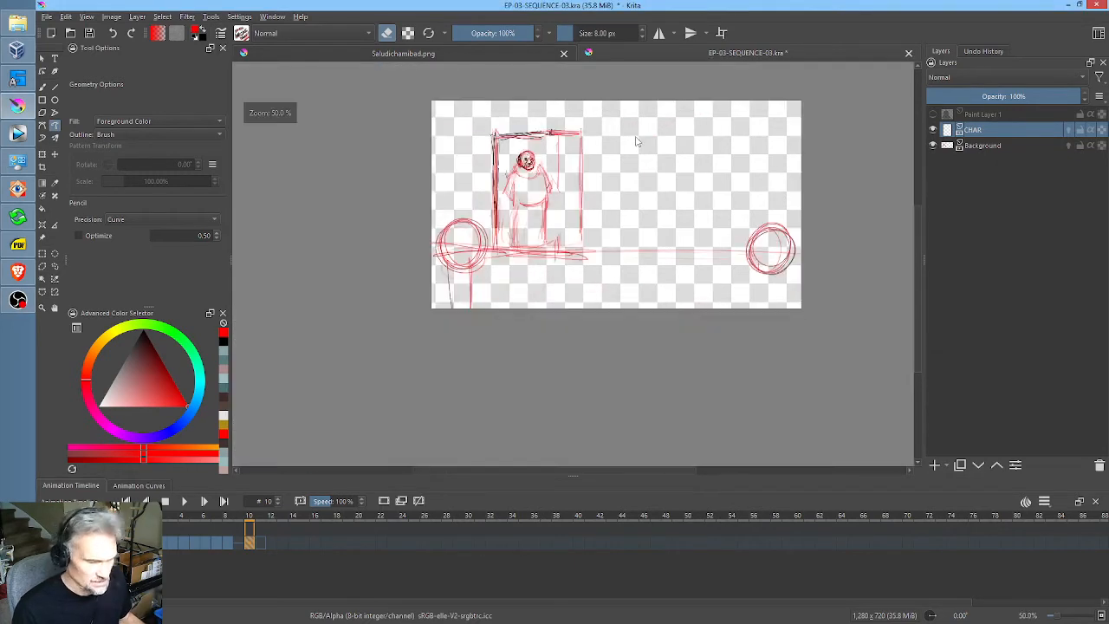
{"action": "scroll", "coordinate": [636, 141], "scroll_direction": "up", "scroll_amount": 1}
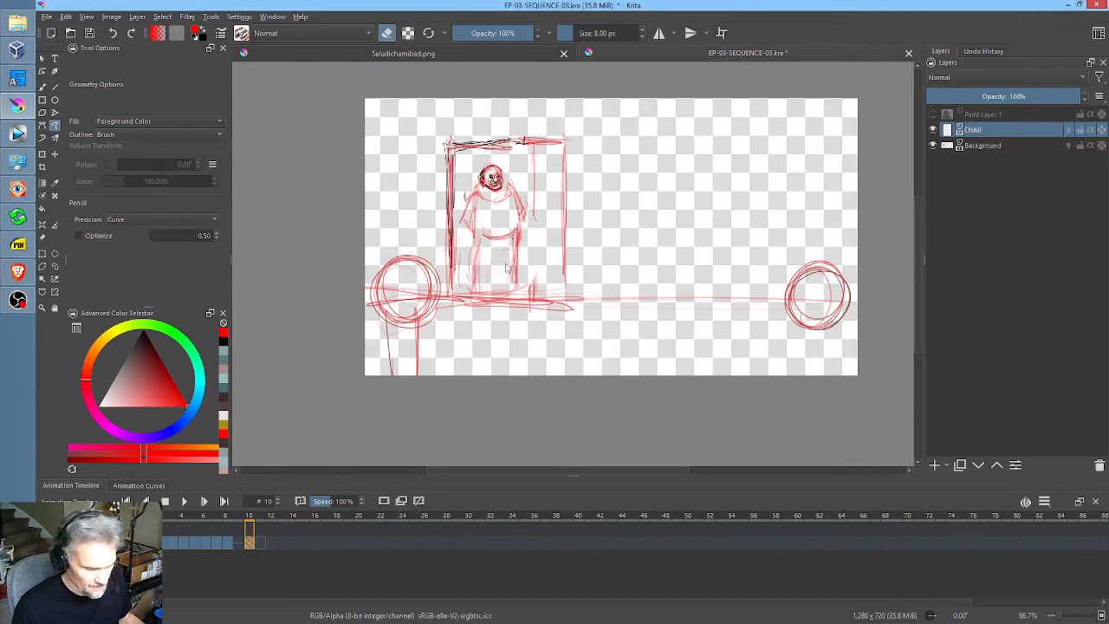
{"action": "left_click", "coordinate": [138, 542]}
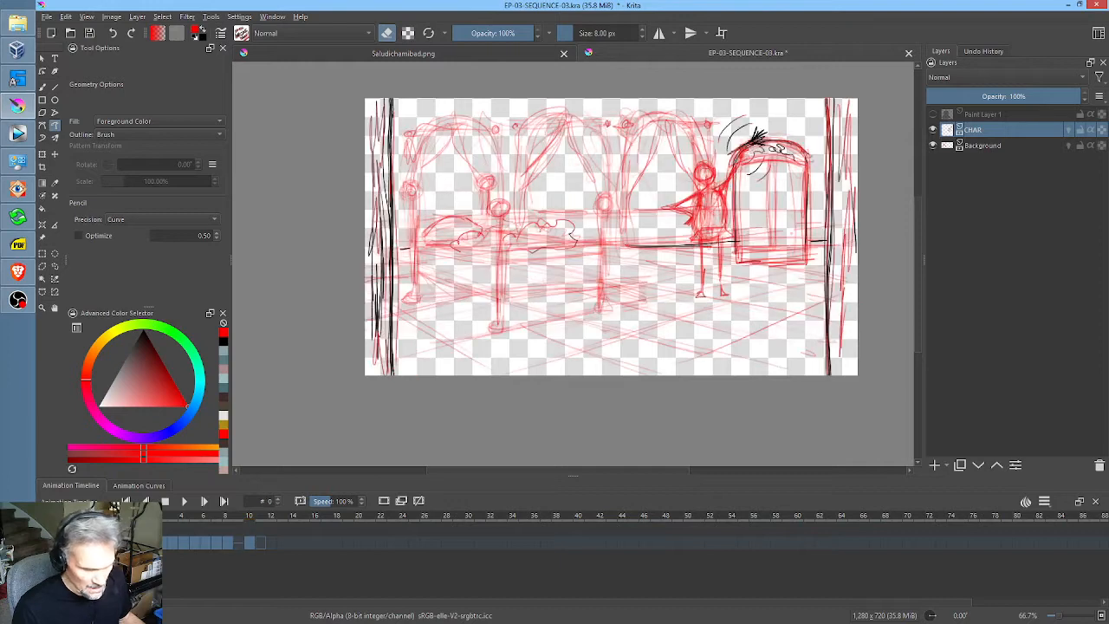
{"action": "mouse_move", "coordinate": [139, 520]}
{"action": "left_mouse_down"}
{"action": "mouse_move", "coordinate": [227, 515]}
{"action": "mouse_move", "coordinate": [164, 516]}
{"action": "left_mouse_up"}
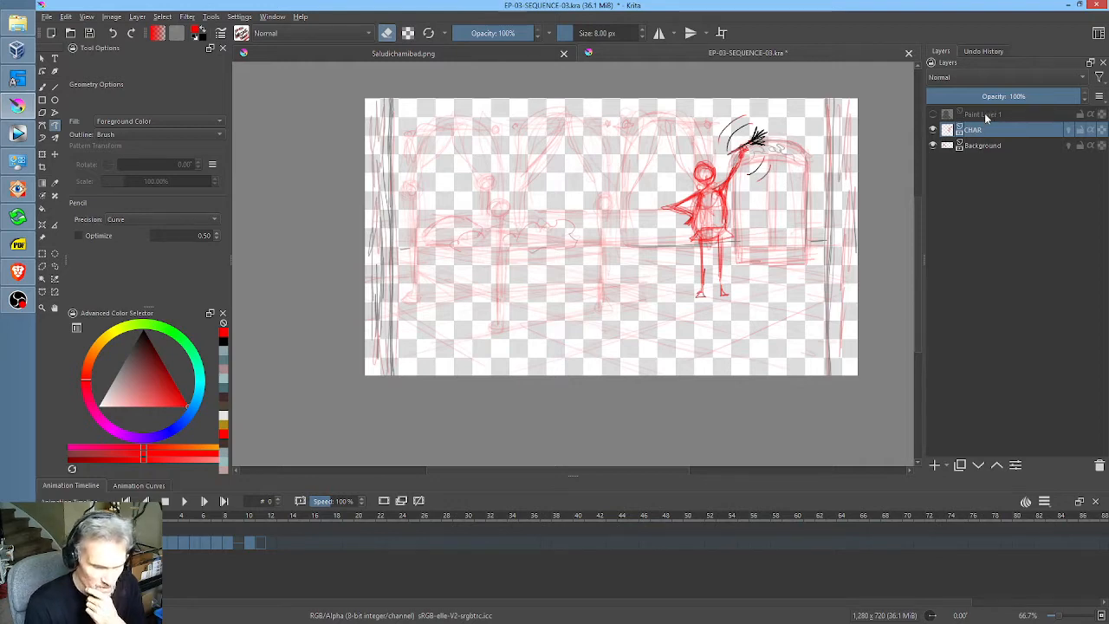
{"action": "mouse_move", "coordinate": [218, 520]}
{"action": "left_mouse_down"}
{"action": "mouse_move", "coordinate": [237, 524]}
{"action": "mouse_move", "coordinate": [152, 525]}
{"action": "mouse_move", "coordinate": [164, 537]}
{"action": "left_mouse_up"}
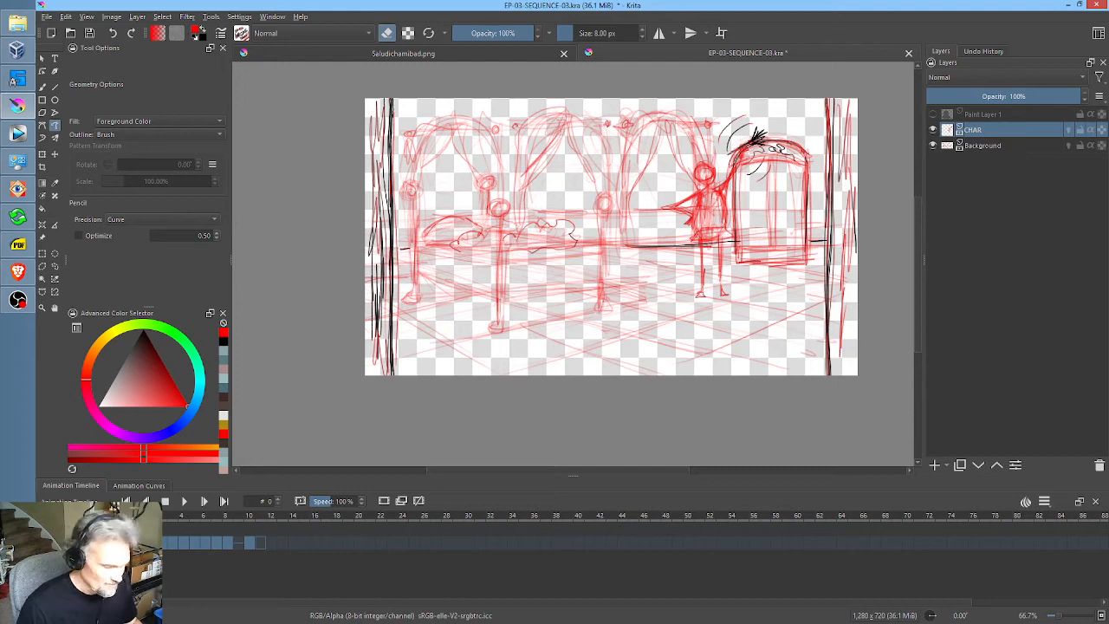
{"action": "key", "text": "Right"}
{"action": "key", "text": "Right"}
{"action": "key", "text": "Right"}
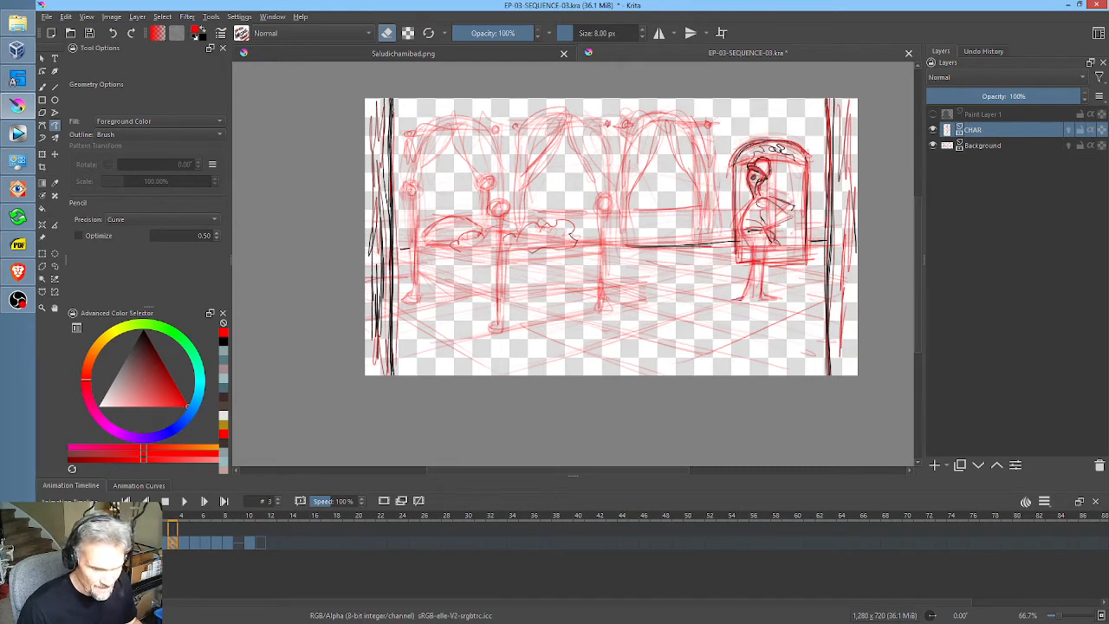
{"action": "key", "text": "Right"}
{"action": "key", "text": "Right"}
{"action": "key", "text": "Right"}
{"action": "key", "text": "Right"}
{"action": "key", "text": "Right"}
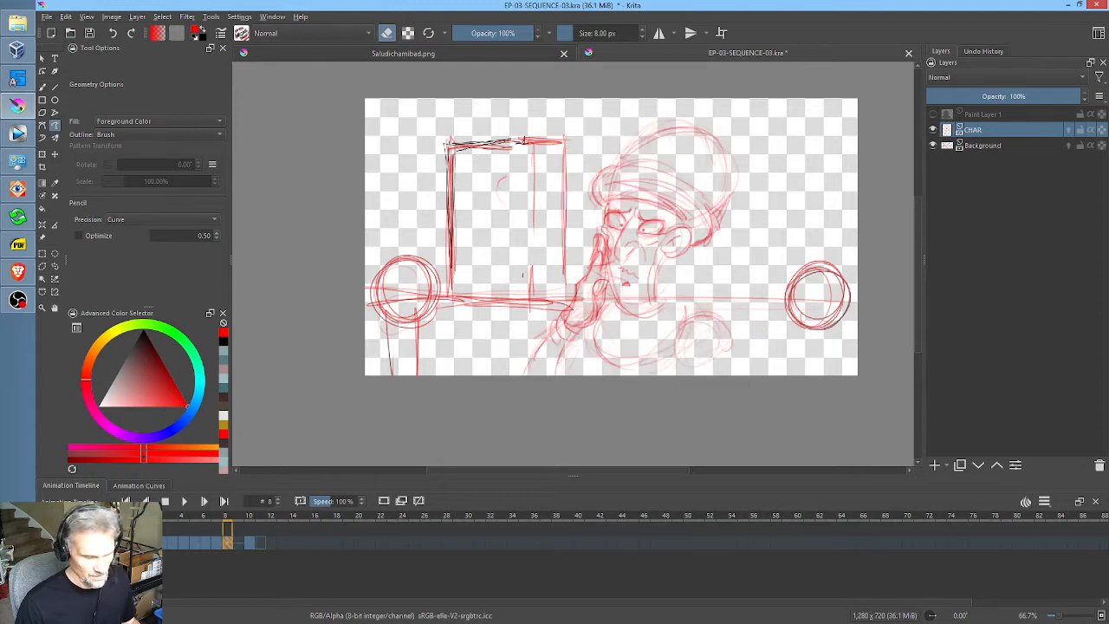
{"action": "key", "text": "Right"}
{"action": "key", "text": "Right"}
{"action": "left_click", "coordinate": [231, 525]}
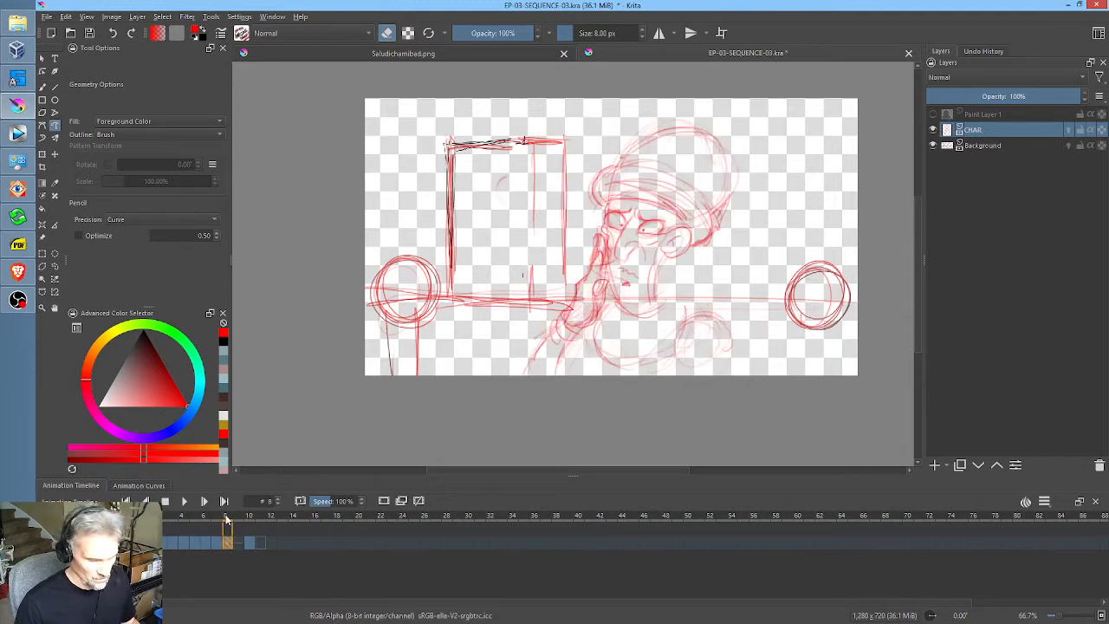
{"action": "left_click", "coordinate": [236, 518]}
{"action": "left_click", "coordinate": [248, 518]}
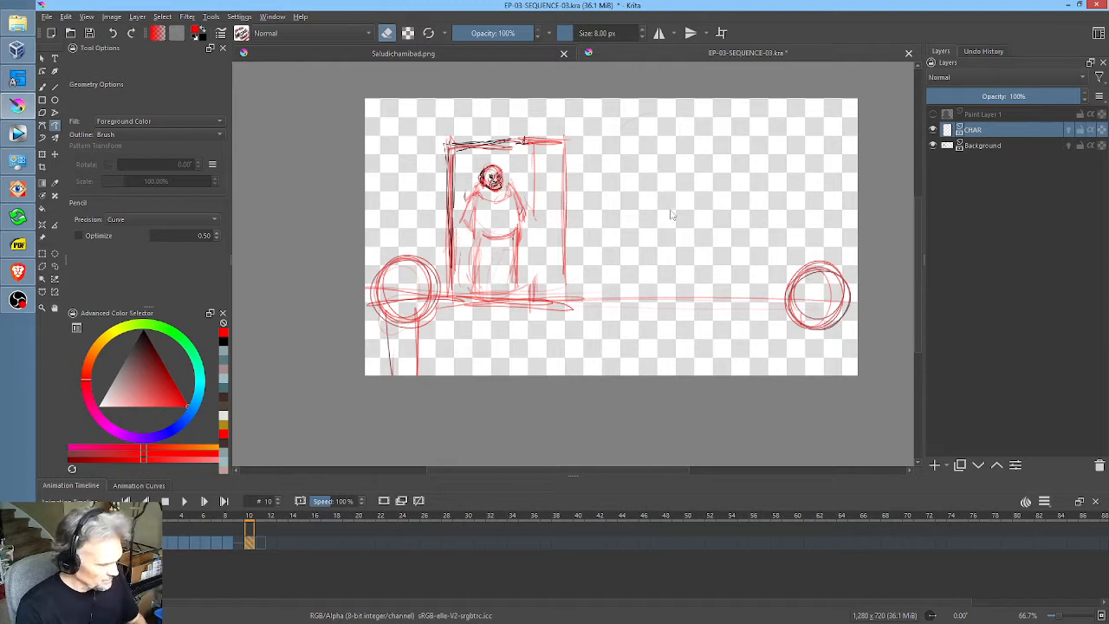
{"action": "key", "text": "Left"}
{"action": "key", "text": "Right"}
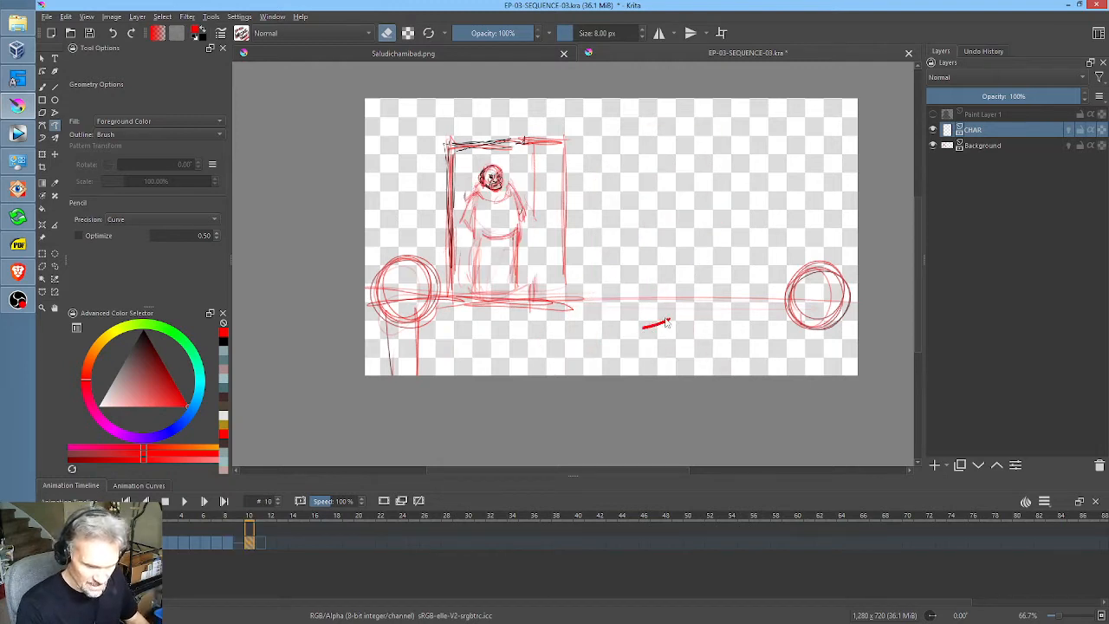
{"action": "right_click", "coordinate": [653, 307]}
{"action": "right_click", "coordinate": [730, 324]}
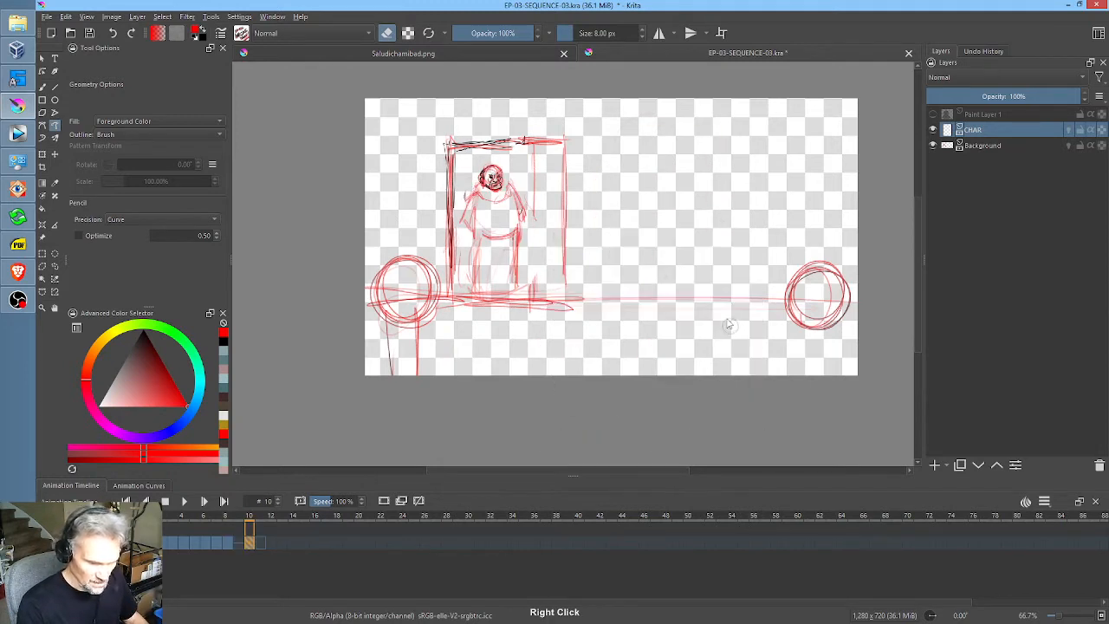
{"action": "key", "text": "Left"}
{"action": "key", "text": "Left"}
{"action": "key", "text": "Right"}
{"action": "key", "text": "Right"}
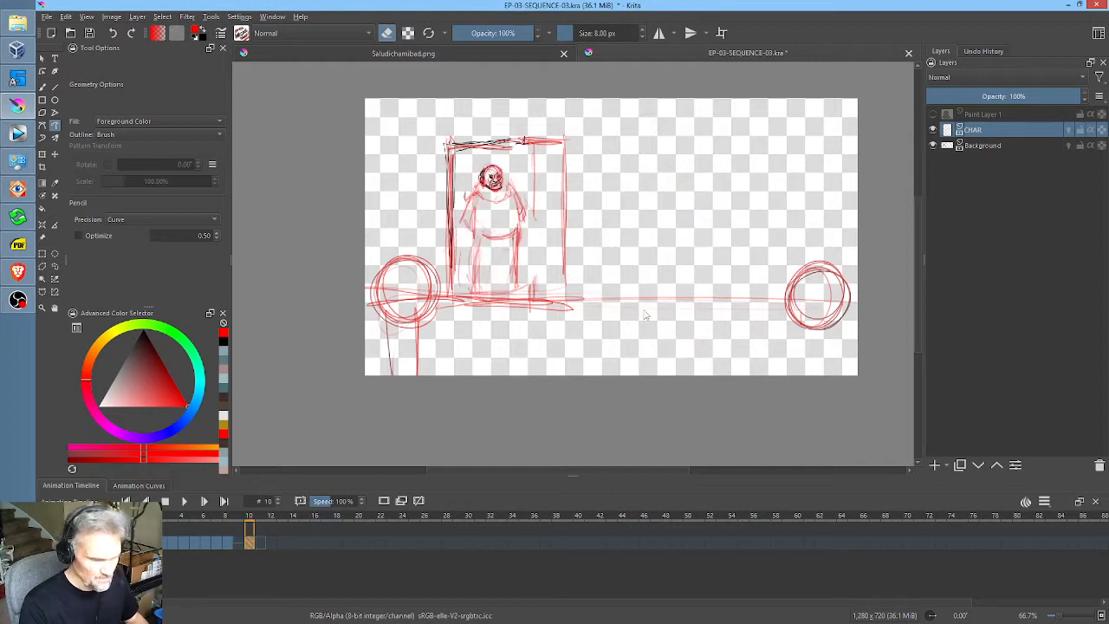
Step: Switch to the Freehand Brush with eraser mode off, checking the head drawing on frame 8 against frame 10
{"action": "key", "text": "b"}
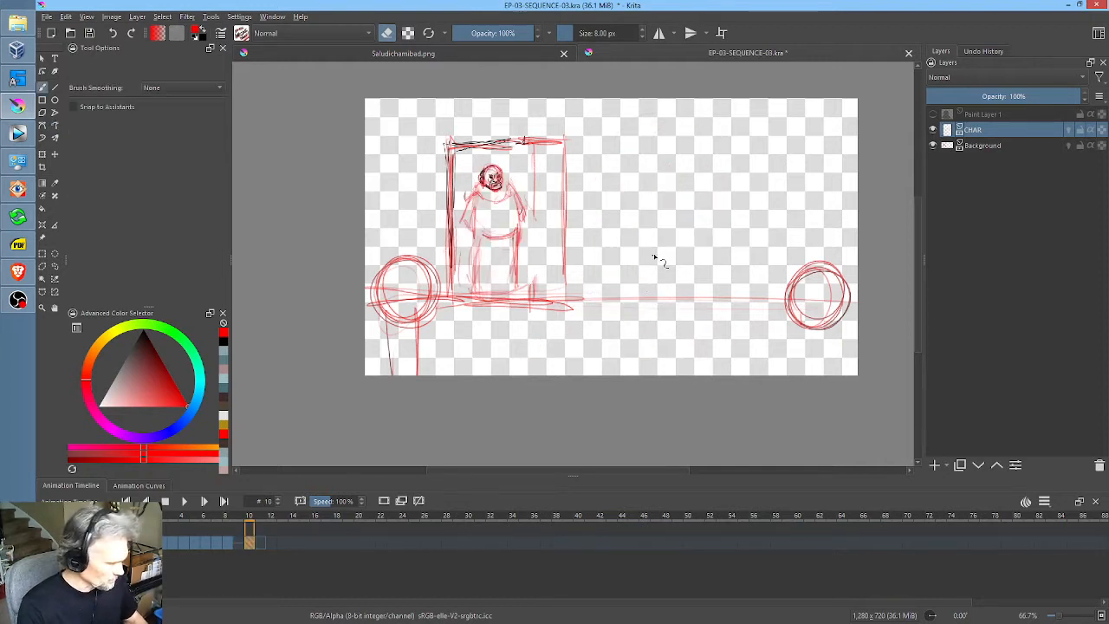
{"action": "key", "text": "Left"}
{"action": "key", "text": "Left"}
{"action": "key", "text": "Right"}
{"action": "key", "text": "Right"}
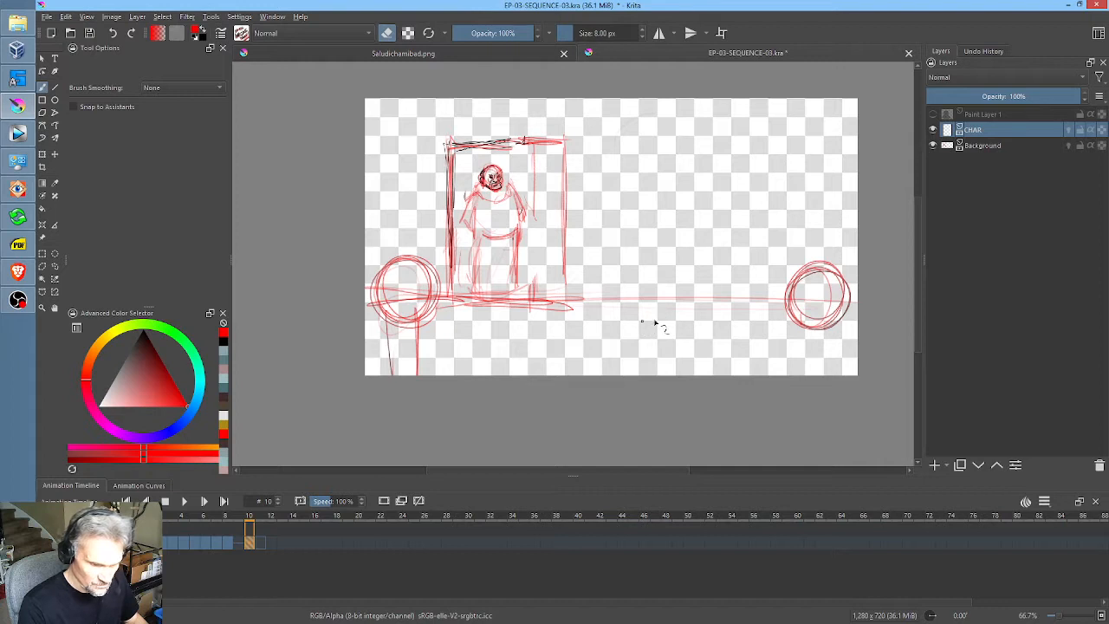
{"action": "key", "text": "e"}
{"action": "key", "text": "Left"}
{"action": "key", "text": "Left"}
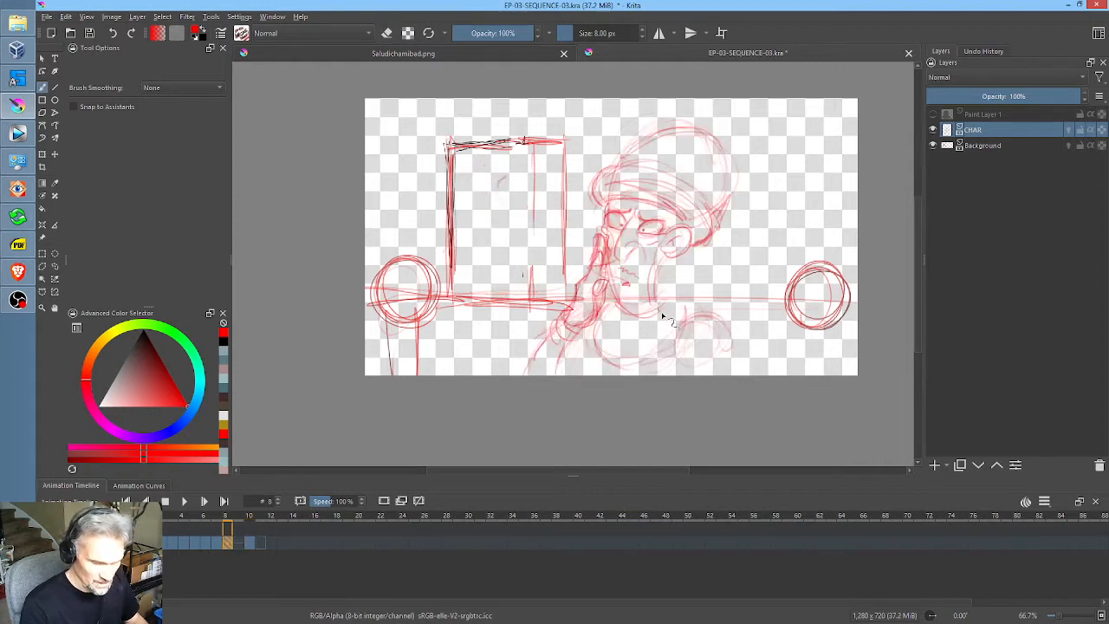
{"action": "key", "text": "Right"}
{"action": "key", "text": "Right"}
Step: Sketch a large head outline in red on frame 10, beside the doorway figure, wide at the skull and narrowing to the chin
{"action": "left_click_drag", "start_coordinate": [632, 314], "coordinate": [656, 314]}
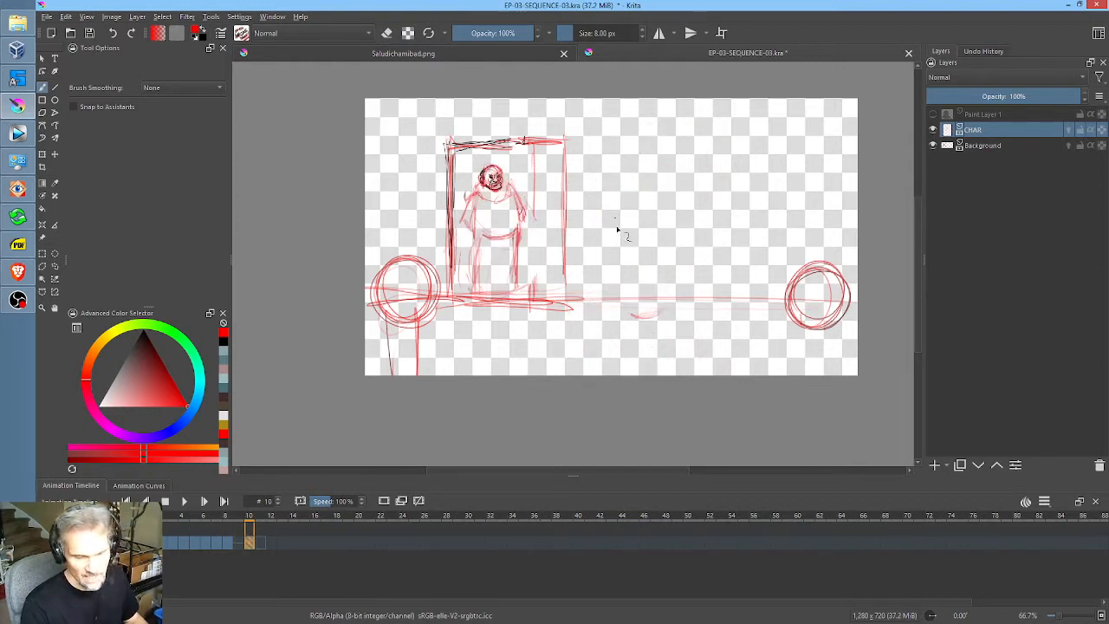
{"action": "left_click_drag", "start_coordinate": [648, 247], "coordinate": [675, 280]}
{"action": "mouse_move", "coordinate": [596, 397]}
{"action": "left_mouse_down"}
{"action": "mouse_move", "coordinate": [583, 204]}
{"action": "mouse_move", "coordinate": [582, 330]}
{"action": "mouse_move", "coordinate": [645, 155]}
{"action": "mouse_move", "coordinate": [570, 232]}
{"action": "mouse_move", "coordinate": [682, 194]}
{"action": "mouse_move", "coordinate": [610, 181]}
{"action": "mouse_move", "coordinate": [715, 211]}
{"action": "left_mouse_up"}
{"action": "mouse_move", "coordinate": [676, 299]}
{"action": "left_mouse_down"}
{"action": "mouse_move", "coordinate": [688, 165]}
{"action": "mouse_move", "coordinate": [609, 168]}
{"action": "mouse_move", "coordinate": [572, 208]}
{"action": "left_mouse_up"}
{"action": "mouse_move", "coordinate": [563, 312]}
{"action": "left_mouse_down"}
{"action": "mouse_move", "coordinate": [609, 414]}
{"action": "mouse_move", "coordinate": [658, 404]}
{"action": "mouse_move", "coordinate": [671, 332]}
{"action": "mouse_move", "coordinate": [733, 267]}
{"action": "mouse_move", "coordinate": [720, 183]}
{"action": "mouse_move", "coordinate": [591, 258]}
{"action": "mouse_move", "coordinate": [589, 368]}
{"action": "mouse_move", "coordinate": [611, 423]}
{"action": "mouse_move", "coordinate": [671, 378]}
{"action": "mouse_move", "coordinate": [685, 321]}
{"action": "mouse_move", "coordinate": [666, 322]}
{"action": "mouse_move", "coordinate": [695, 310]}
{"action": "left_mouse_up"}
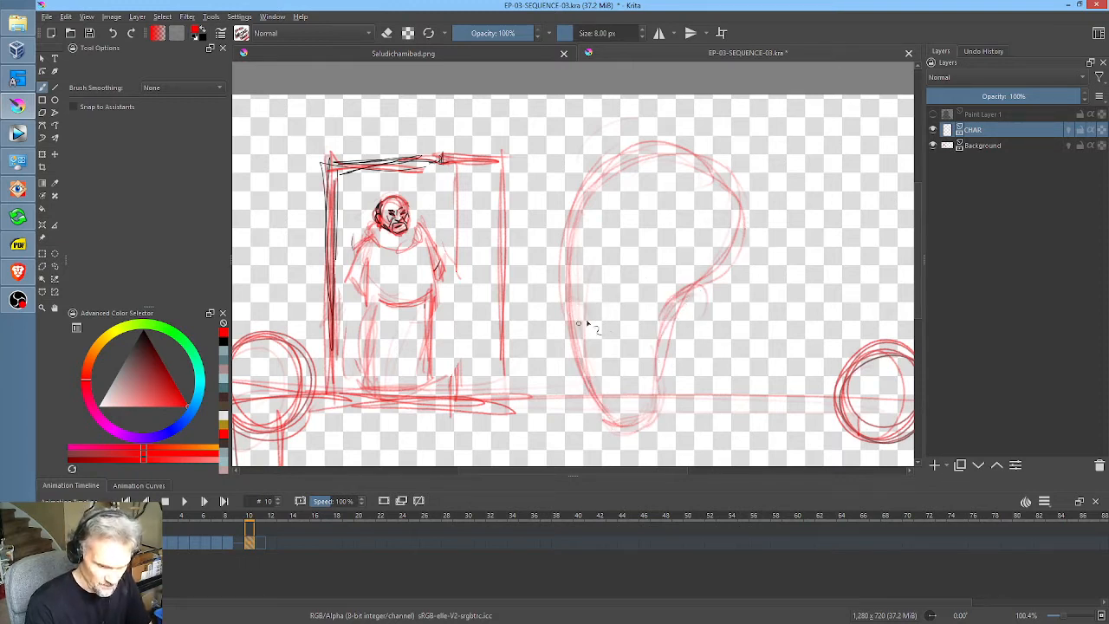
{"action": "left_click_drag", "start_coordinate": [586, 307], "coordinate": [572, 320]}
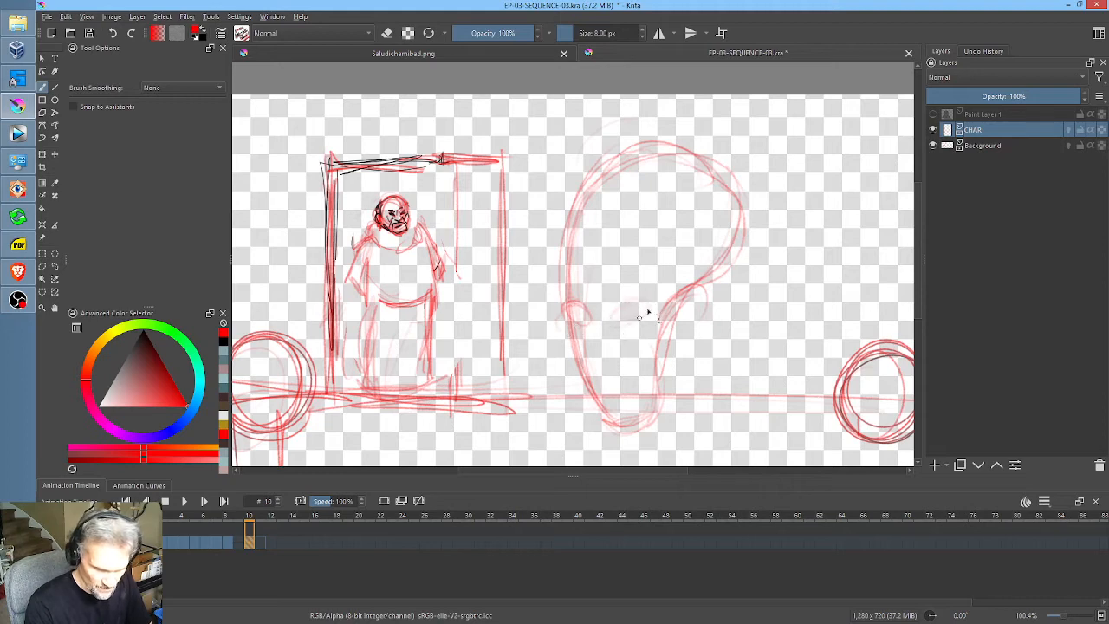
{"action": "left_click_drag", "start_coordinate": [646, 309], "coordinate": [639, 315]}
{"action": "key", "text": "ctrl+z"}
{"action": "key", "text": "ctrl+z"}
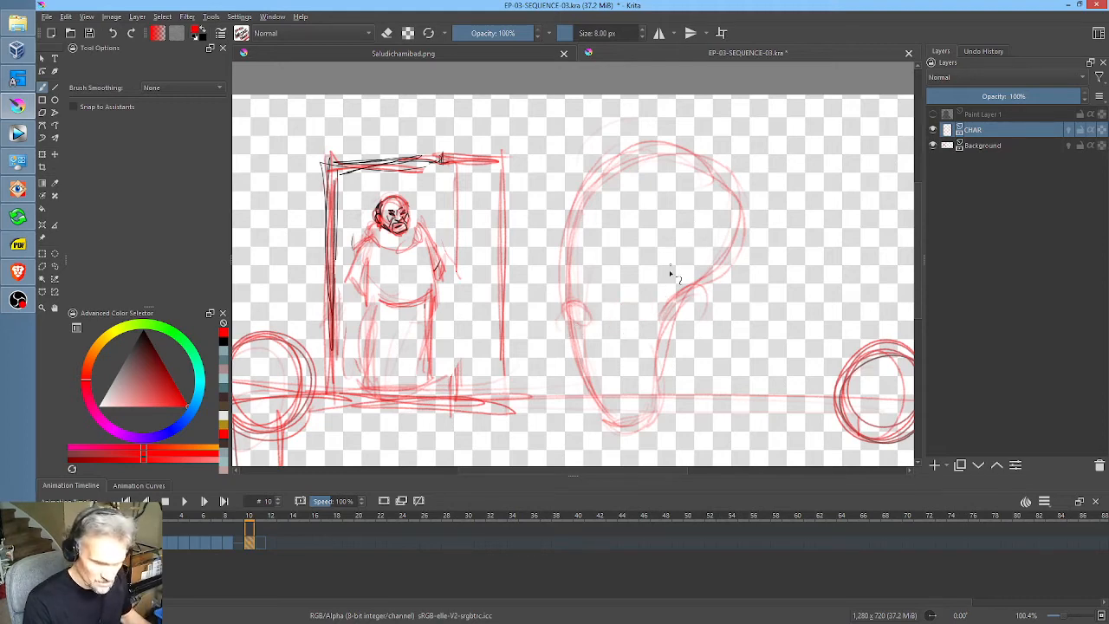
Step: Sketch two oval eyes with dot pupils and a small mouth and lip contour above the chin
{"action": "scroll", "coordinate": [659, 295], "scroll_direction": "up", "scroll_amount": 2}
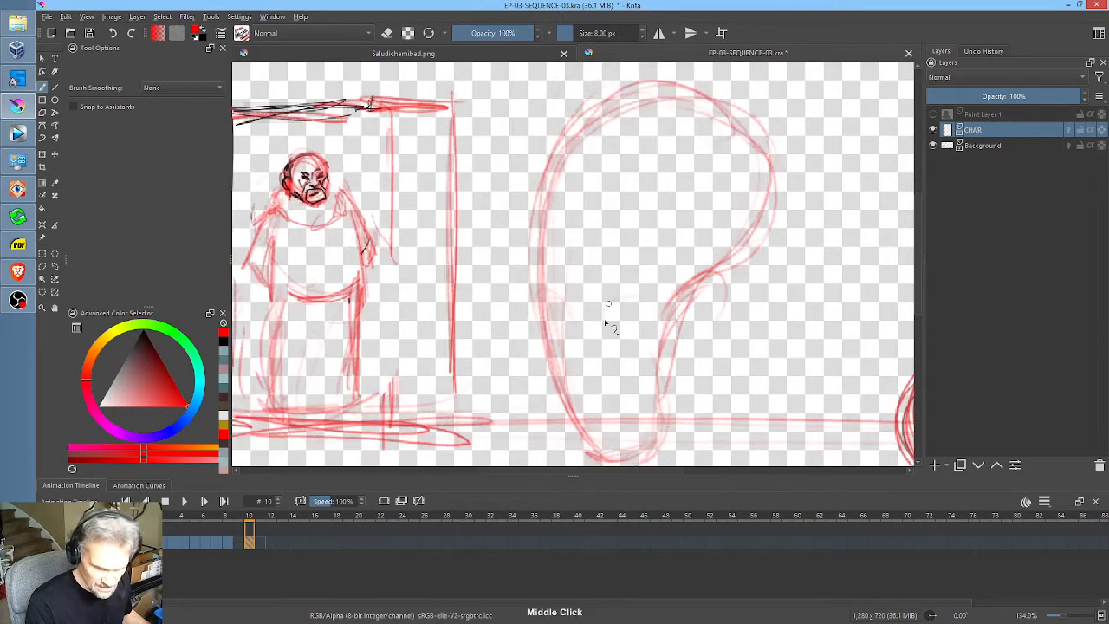
{"action": "mouse_move", "coordinate": [650, 312]}
{"action": "left_mouse_down"}
{"action": "mouse_move", "coordinate": [629, 304]}
{"action": "mouse_move", "coordinate": [640, 302]}
{"action": "left_mouse_up"}
{"action": "mouse_move", "coordinate": [564, 319]}
{"action": "left_mouse_down"}
{"action": "mouse_move", "coordinate": [569, 326]}
{"action": "mouse_move", "coordinate": [555, 310]}
{"action": "mouse_move", "coordinate": [541, 321]}
{"action": "left_mouse_up"}
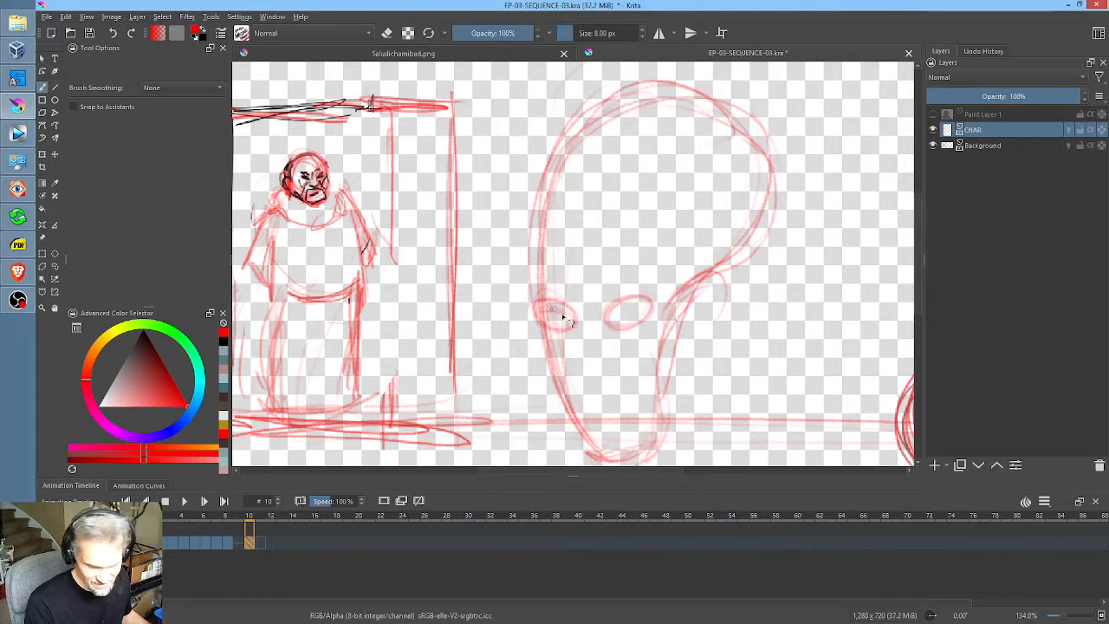
{"action": "mouse_move", "coordinate": [572, 407]}
{"action": "left_mouse_down"}
{"action": "mouse_move", "coordinate": [559, 396]}
{"action": "mouse_move", "coordinate": [592, 435]}
{"action": "mouse_move", "coordinate": [623, 438]}
{"action": "left_mouse_up"}
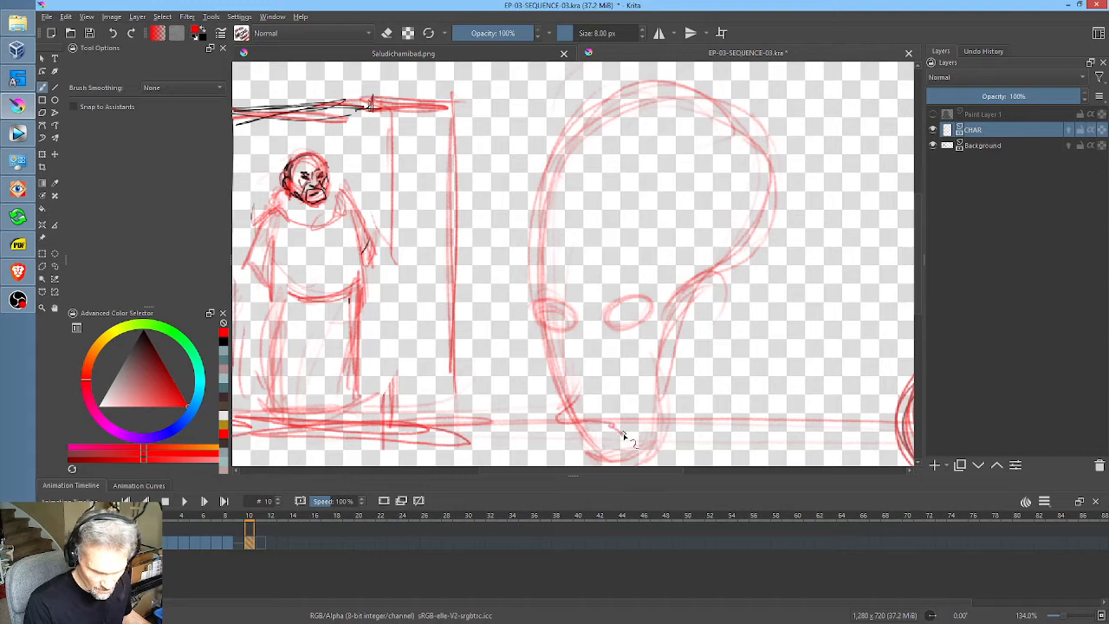
{"action": "left_click_drag", "start_coordinate": [577, 378], "coordinate": [582, 410]}
{"action": "left_click_drag", "start_coordinate": [624, 315], "coordinate": [620, 321]}
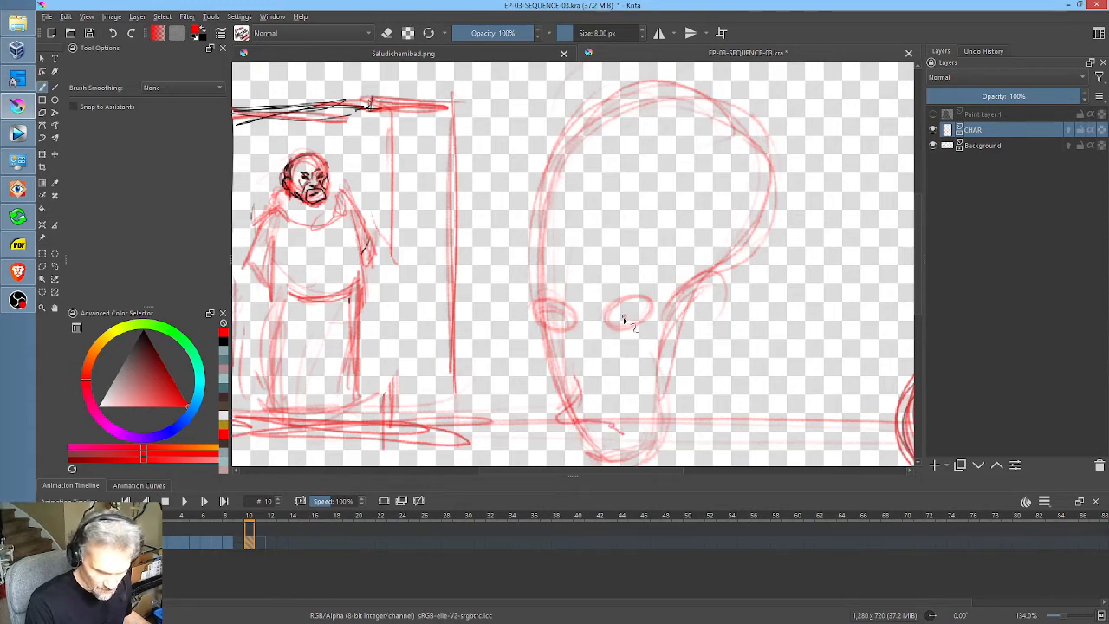
{"action": "left_click", "coordinate": [564, 319]}
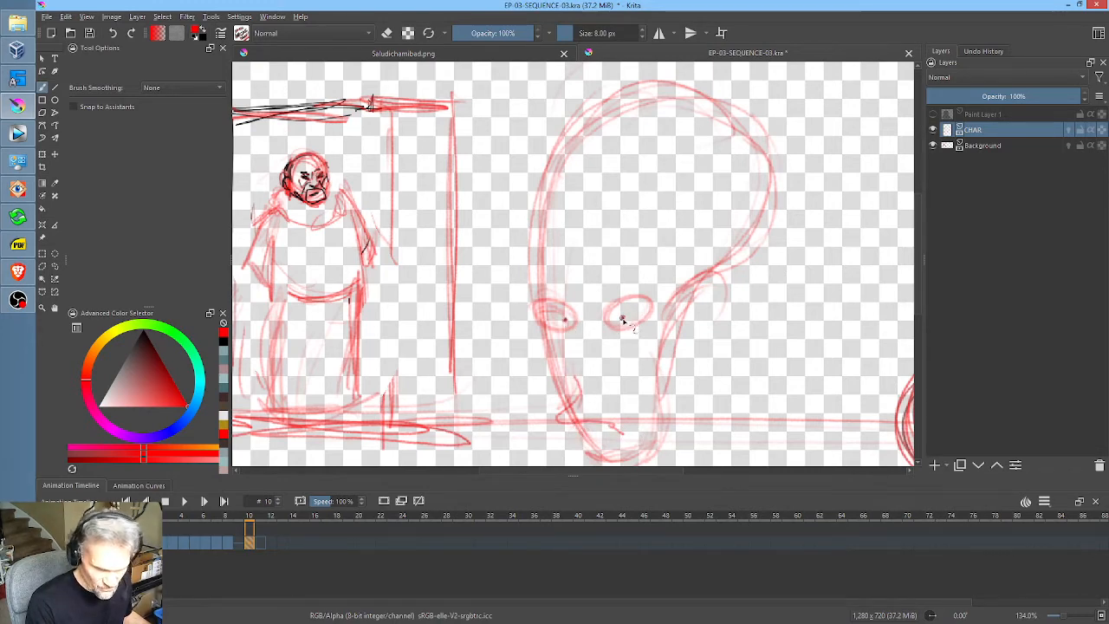
Step: Strengthen the mouth and both eye outlines, and draw the eyebrow line across the brow
{"action": "left_click_drag", "start_coordinate": [759, 358], "coordinate": [762, 291]}
{"action": "mouse_move", "coordinate": [556, 265]}
{"action": "left_mouse_down"}
{"action": "mouse_move", "coordinate": [568, 324]}
{"action": "mouse_move", "coordinate": [625, 373]}
{"action": "left_mouse_up"}
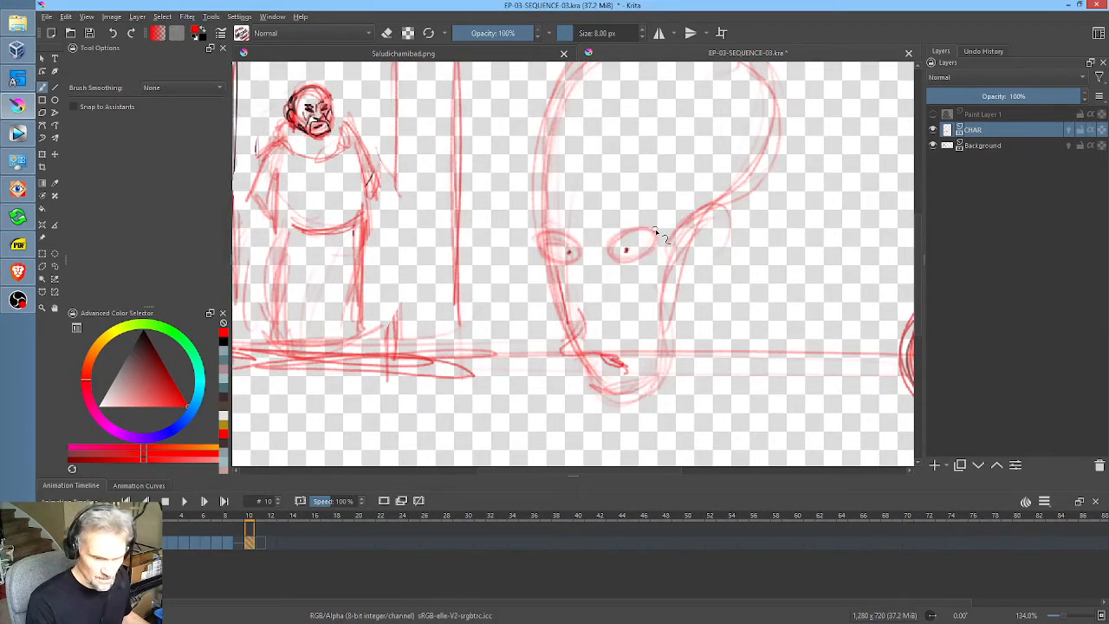
{"action": "mouse_move", "coordinate": [656, 232]}
{"action": "left_mouse_down"}
{"action": "mouse_move", "coordinate": [632, 269]}
{"action": "mouse_move", "coordinate": [612, 247]}
{"action": "mouse_move", "coordinate": [660, 236]}
{"action": "left_mouse_up"}
{"action": "mouse_move", "coordinate": [582, 242]}
{"action": "left_mouse_down"}
{"action": "mouse_move", "coordinate": [573, 260]}
{"action": "mouse_move", "coordinate": [538, 253]}
{"action": "mouse_move", "coordinate": [575, 241]}
{"action": "mouse_move", "coordinate": [541, 257]}
{"action": "left_mouse_up"}
{"action": "mouse_move", "coordinate": [656, 232]}
{"action": "left_mouse_down"}
{"action": "mouse_move", "coordinate": [613, 247]}
{"action": "mouse_move", "coordinate": [657, 208]}
{"action": "left_mouse_up"}
{"action": "left_click_drag", "start_coordinate": [553, 223], "coordinate": [595, 221]}
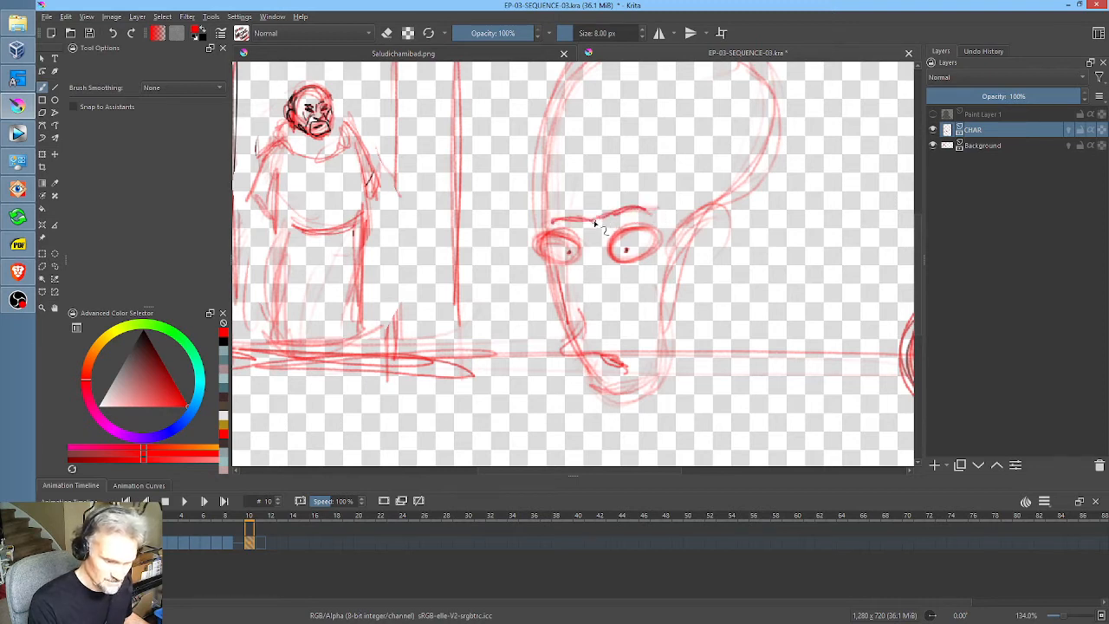
Step: Add a short hatched moustache, the ear and a long nose with nostril, and reinforce the cheek contour
{"action": "left_click_drag", "start_coordinate": [578, 333], "coordinate": [629, 343]}
{"action": "mouse_move", "coordinate": [701, 232]}
{"action": "left_mouse_down"}
{"action": "mouse_move", "coordinate": [678, 305]}
{"action": "mouse_move", "coordinate": [684, 260]}
{"action": "mouse_move", "coordinate": [716, 286]}
{"action": "left_mouse_up"}
{"action": "mouse_move", "coordinate": [582, 227]}
{"action": "left_mouse_down"}
{"action": "mouse_move", "coordinate": [577, 293]}
{"action": "mouse_move", "coordinate": [587, 310]}
{"action": "left_mouse_up"}
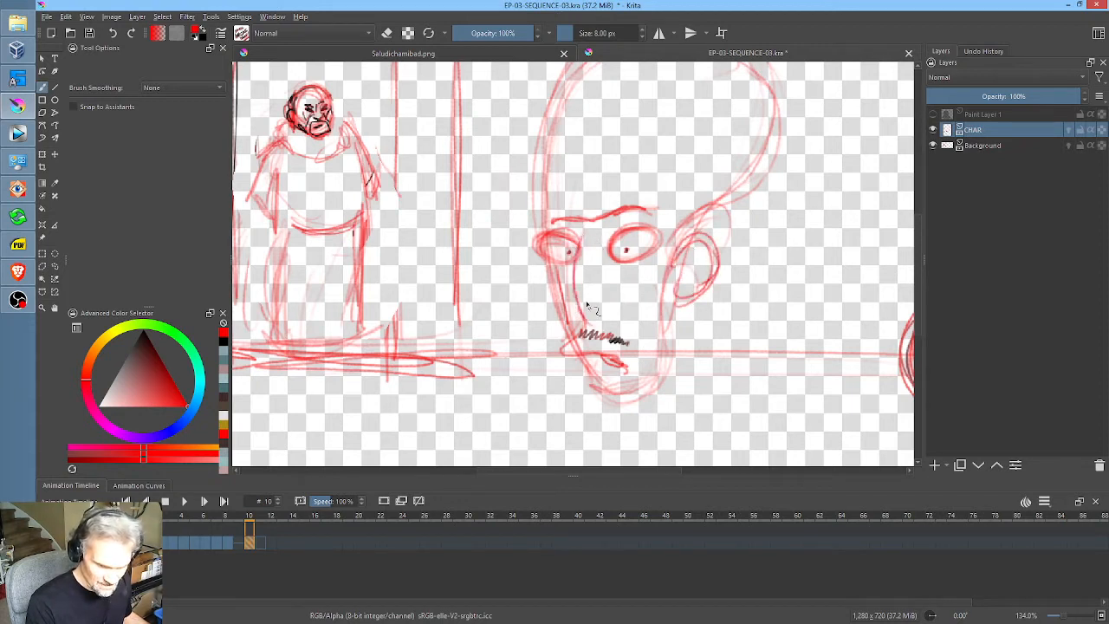
{"action": "mouse_move", "coordinate": [575, 272]}
{"action": "left_mouse_down"}
{"action": "mouse_move", "coordinate": [600, 323]}
{"action": "mouse_move", "coordinate": [617, 289]}
{"action": "mouse_move", "coordinate": [604, 298]}
{"action": "left_mouse_up"}
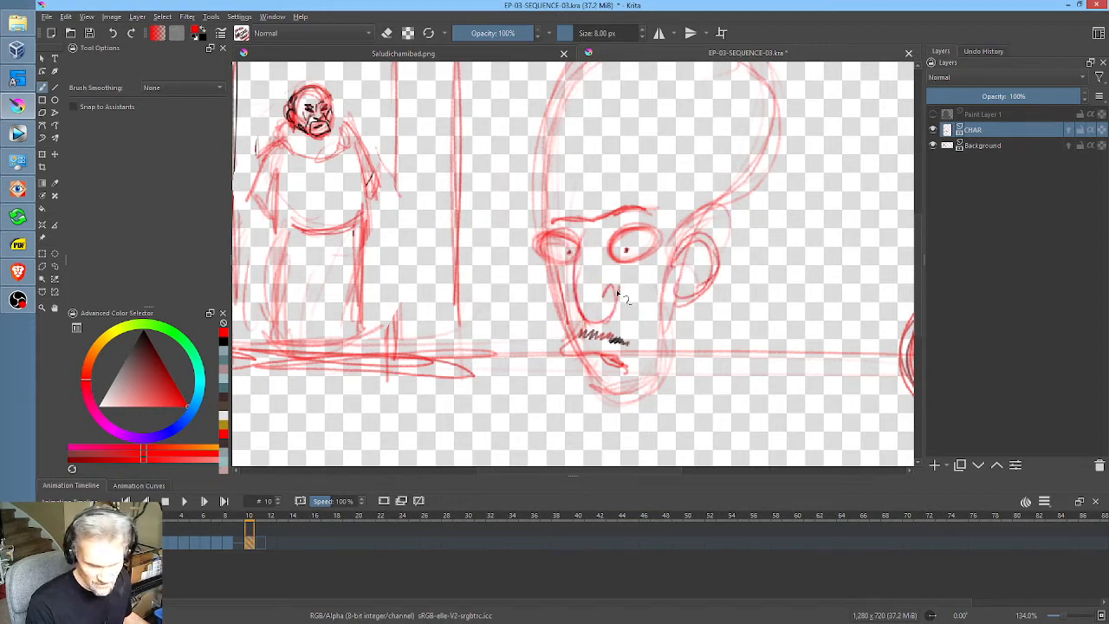
{"action": "left_click_drag", "start_coordinate": [537, 232], "coordinate": [565, 318]}
Step: Sketch the turban's curved band across the forehead, with fold lines following its width
{"action": "middle_click", "coordinate": [695, 187]}
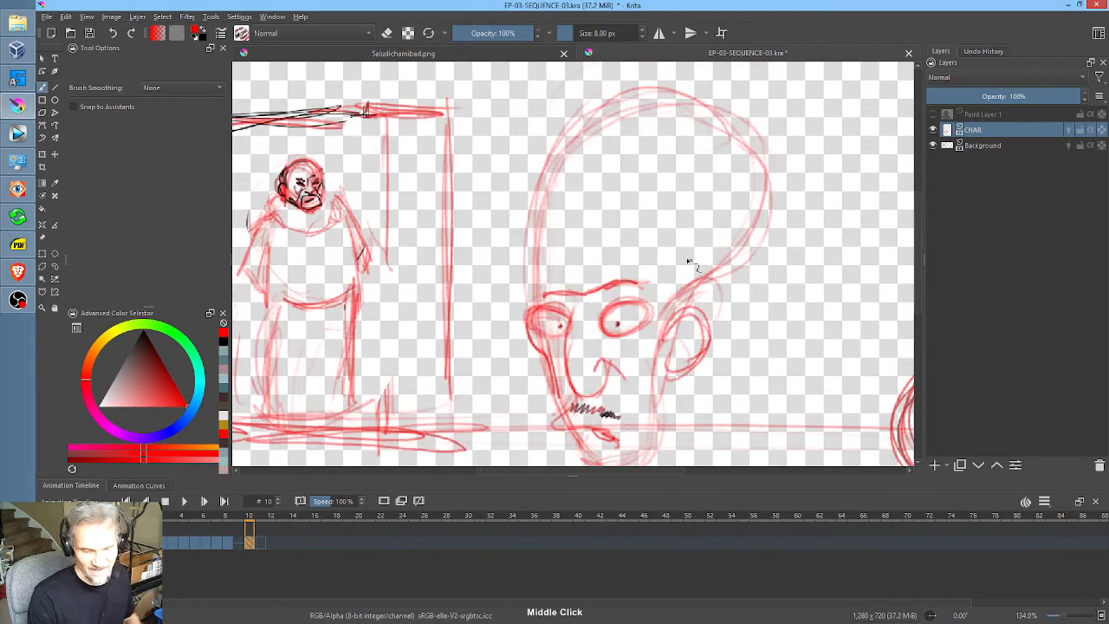
{"action": "left_click_drag", "start_coordinate": [678, 280], "coordinate": [582, 256]}
{"action": "mouse_move", "coordinate": [679, 287]}
{"action": "left_mouse_down"}
{"action": "mouse_move", "coordinate": [528, 270]}
{"action": "mouse_move", "coordinate": [526, 289]}
{"action": "mouse_move", "coordinate": [497, 230]}
{"action": "mouse_move", "coordinate": [661, 208]}
{"action": "mouse_move", "coordinate": [728, 308]}
{"action": "mouse_move", "coordinate": [747, 302]}
{"action": "mouse_move", "coordinate": [726, 256]}
{"action": "mouse_move", "coordinate": [692, 231]}
{"action": "left_mouse_up"}
{"action": "left_click_drag", "start_coordinate": [493, 253], "coordinate": [714, 253]}
{"action": "mouse_move", "coordinate": [638, 212]}
{"action": "left_mouse_down"}
{"action": "mouse_move", "coordinate": [733, 264]}
{"action": "mouse_move", "coordinate": [513, 278]}
{"action": "mouse_move", "coordinate": [569, 265]}
{"action": "mouse_move", "coordinate": [681, 286]}
{"action": "mouse_move", "coordinate": [708, 311]}
{"action": "mouse_move", "coordinate": [700, 303]}
{"action": "left_mouse_up"}
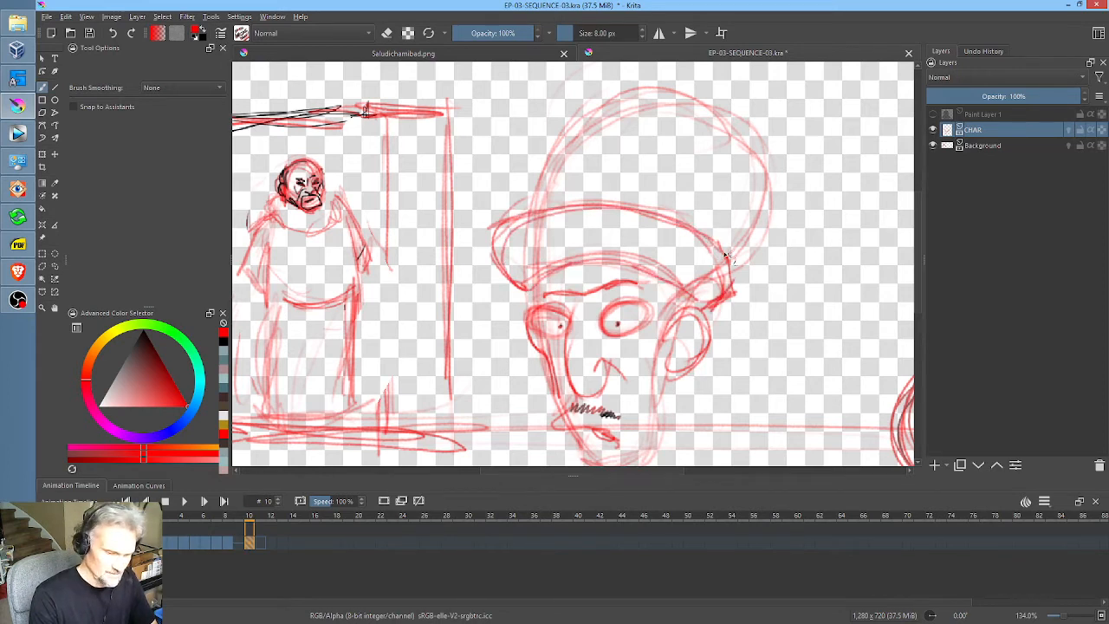
{"action": "left_click_drag", "start_coordinate": [738, 251], "coordinate": [681, 227]}
{"action": "left_click_drag", "start_coordinate": [703, 235], "coordinate": [556, 217]}
{"action": "mouse_move", "coordinate": [517, 268]}
{"action": "left_mouse_down"}
{"action": "mouse_move", "coordinate": [620, 227]}
{"action": "mouse_move", "coordinate": [712, 289]}
{"action": "left_mouse_up"}
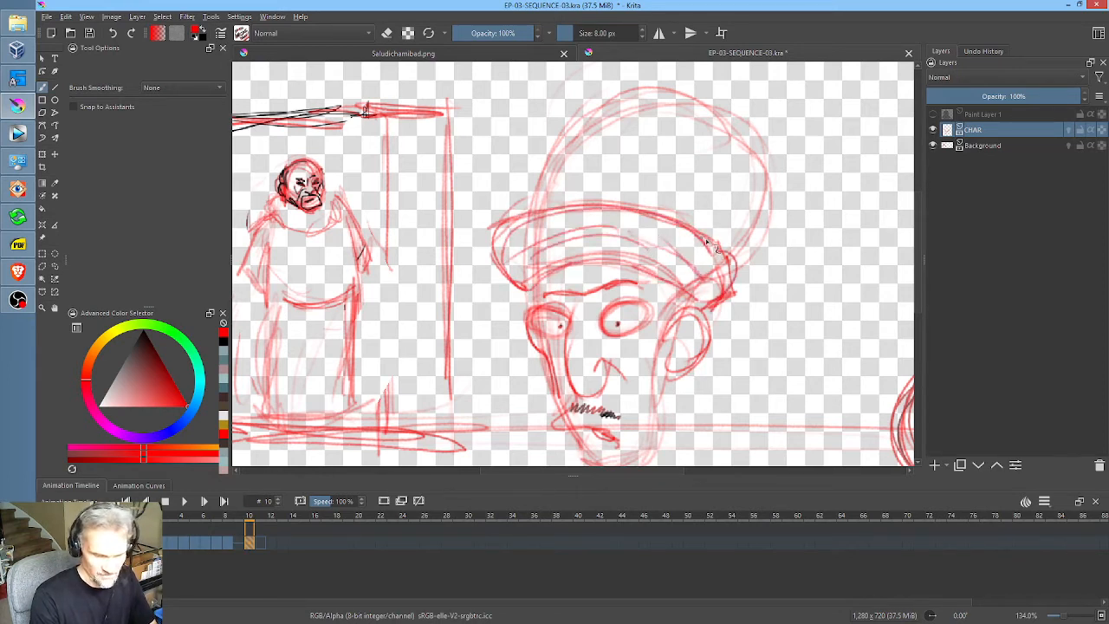
Step: Draw the turban's rounded crown above the band and fill it with curved fold lines
{"action": "left_click_drag", "start_coordinate": [530, 234], "coordinate": [544, 161]}
{"action": "mouse_move", "coordinate": [539, 201]}
{"action": "left_mouse_down"}
{"action": "mouse_move", "coordinate": [615, 116]}
{"action": "mouse_move", "coordinate": [680, 102]}
{"action": "mouse_move", "coordinate": [725, 122]}
{"action": "mouse_move", "coordinate": [756, 172]}
{"action": "mouse_move", "coordinate": [734, 253]}
{"action": "mouse_move", "coordinate": [751, 195]}
{"action": "mouse_move", "coordinate": [704, 132]}
{"action": "mouse_move", "coordinate": [644, 188]}
{"action": "mouse_move", "coordinate": [689, 162]}
{"action": "left_mouse_up"}
{"action": "left_click_drag", "start_coordinate": [576, 191], "coordinate": [735, 170]}
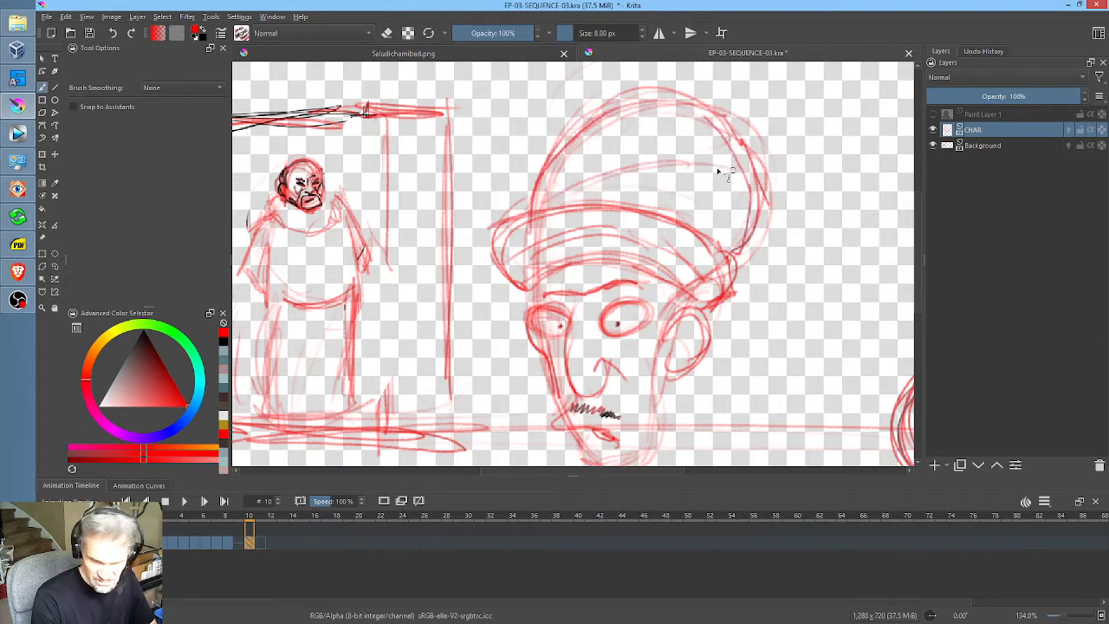
{"action": "left_click_drag", "start_coordinate": [570, 154], "coordinate": [702, 119]}
{"action": "mouse_move", "coordinate": [620, 168]}
{"action": "left_mouse_down"}
{"action": "mouse_move", "coordinate": [706, 174]}
{"action": "mouse_move", "coordinate": [668, 160]}
{"action": "mouse_move", "coordinate": [741, 194]}
{"action": "left_mouse_up"}
{"action": "left_click_drag", "start_coordinate": [624, 175], "coordinate": [735, 205]}
{"action": "left_click_drag", "start_coordinate": [664, 163], "coordinate": [729, 188]}
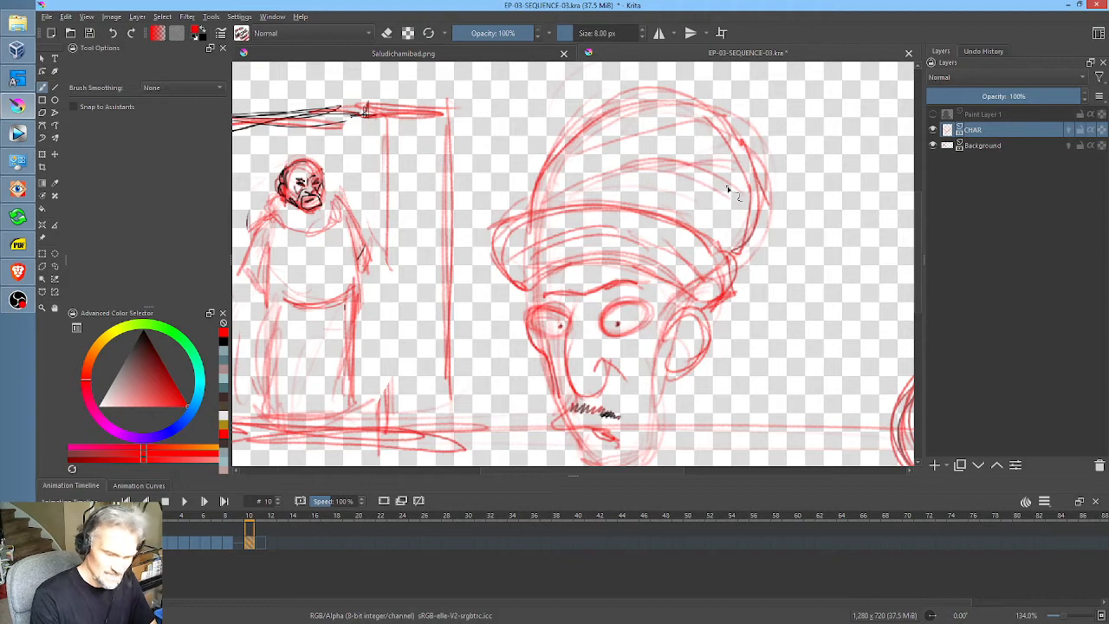
{"action": "mouse_move", "coordinate": [650, 168]}
{"action": "left_mouse_down"}
{"action": "mouse_move", "coordinate": [751, 231]}
{"action": "mouse_move", "coordinate": [714, 215]}
{"action": "left_mouse_up"}
{"action": "left_click_drag", "start_coordinate": [610, 120], "coordinate": [661, 129]}
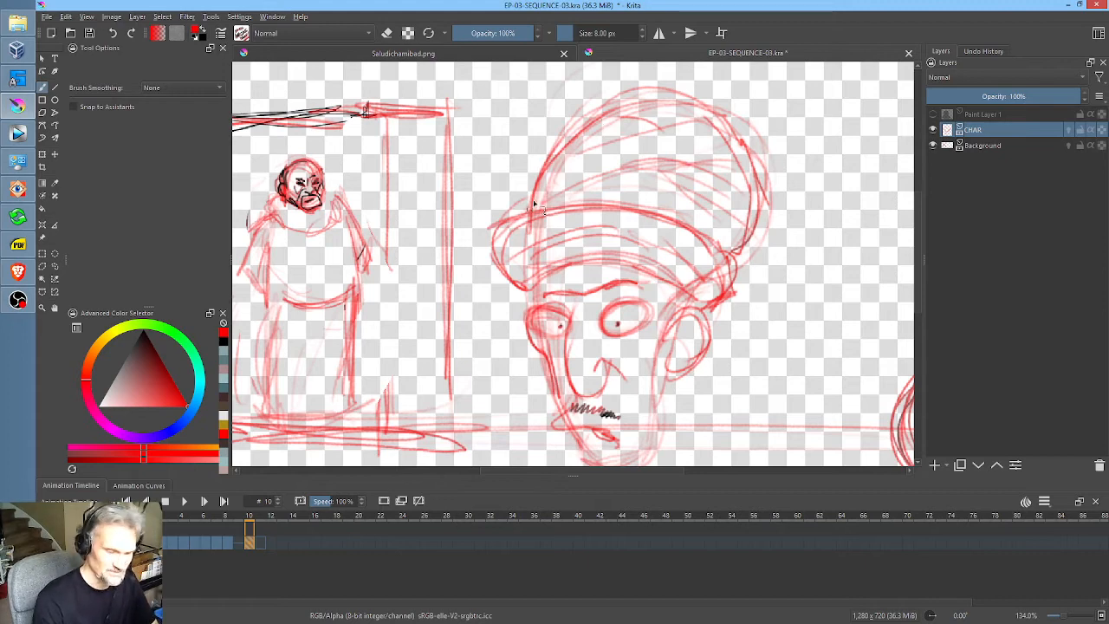
Step: Sketch the neck and rounded collar below the character's chin
{"action": "mouse_move", "coordinate": [732, 255]}
{"action": "left_mouse_down"}
{"action": "mouse_move", "coordinate": [740, 289]}
{"action": "mouse_move", "coordinate": [716, 309]}
{"action": "mouse_move", "coordinate": [804, 246]}
{"action": "left_mouse_up"}
{"action": "left_click_drag", "start_coordinate": [643, 390], "coordinate": [648, 409]}
{"action": "left_click_drag", "start_coordinate": [646, 391], "coordinate": [663, 453]}
{"action": "mouse_move", "coordinate": [633, 392]}
{"action": "left_mouse_down"}
{"action": "mouse_move", "coordinate": [689, 462]}
{"action": "mouse_move", "coordinate": [745, 443]}
{"action": "left_mouse_up"}
{"action": "left_click_drag", "start_coordinate": [753, 387], "coordinate": [750, 407]}
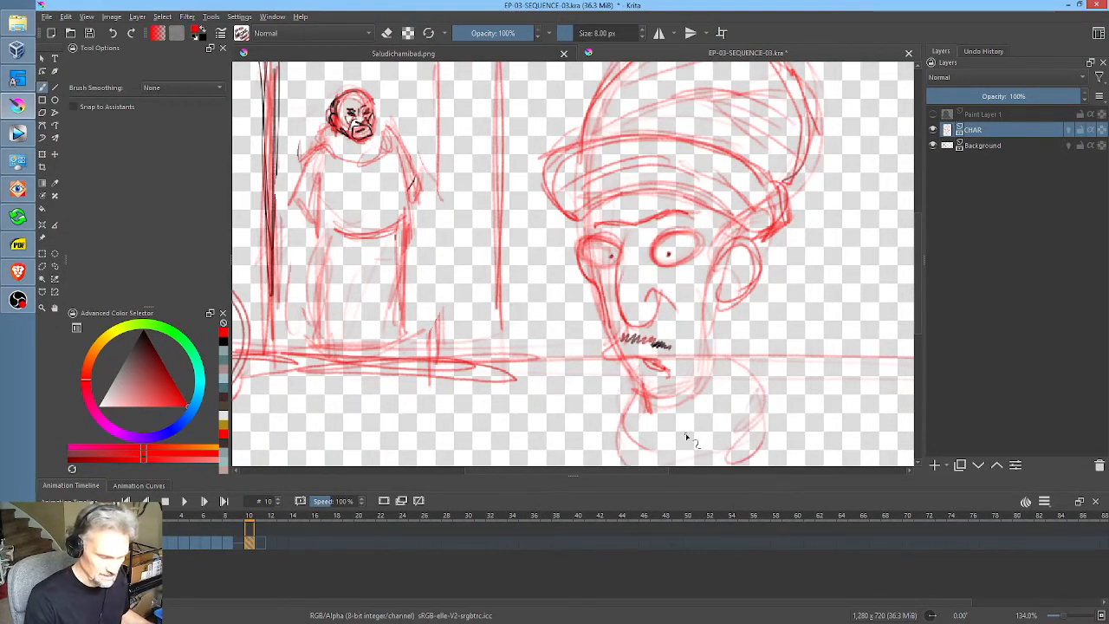
Step: Compare the character's head and pose on frame 10 with the earlier drawings on frames 7 and 8
{"action": "left_click", "coordinate": [223, 543]}
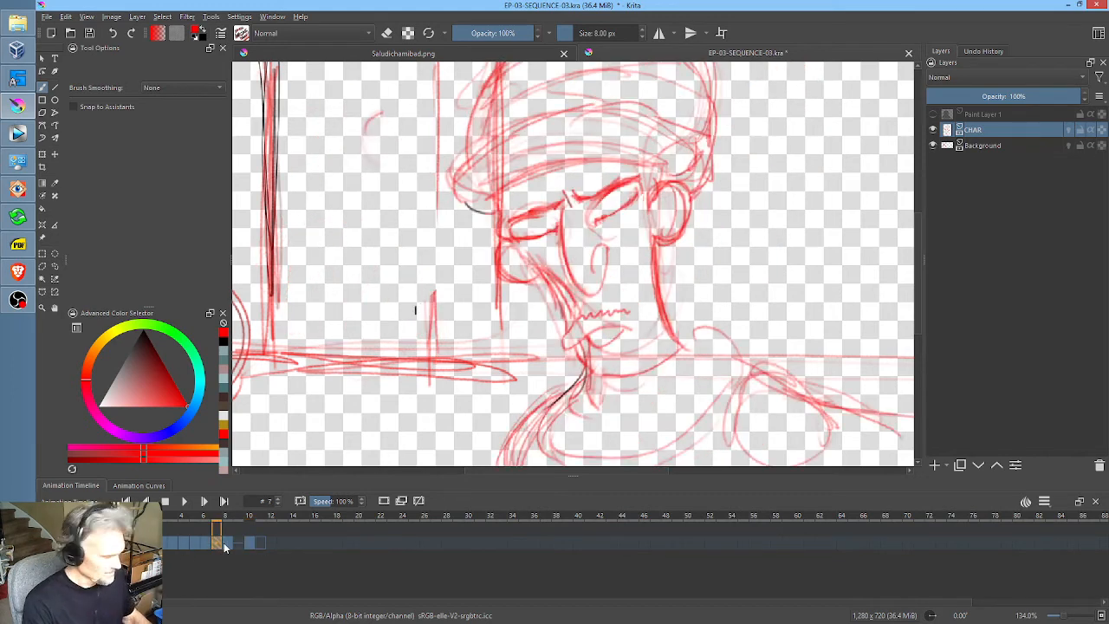
{"action": "scroll", "coordinate": [740, 233], "scroll_direction": "down", "scroll_amount": 2}
{"action": "left_click_drag", "start_coordinate": [739, 233], "coordinate": [661, 266]}
{"action": "key", "text": "period"}
{"action": "key", "text": "period"}
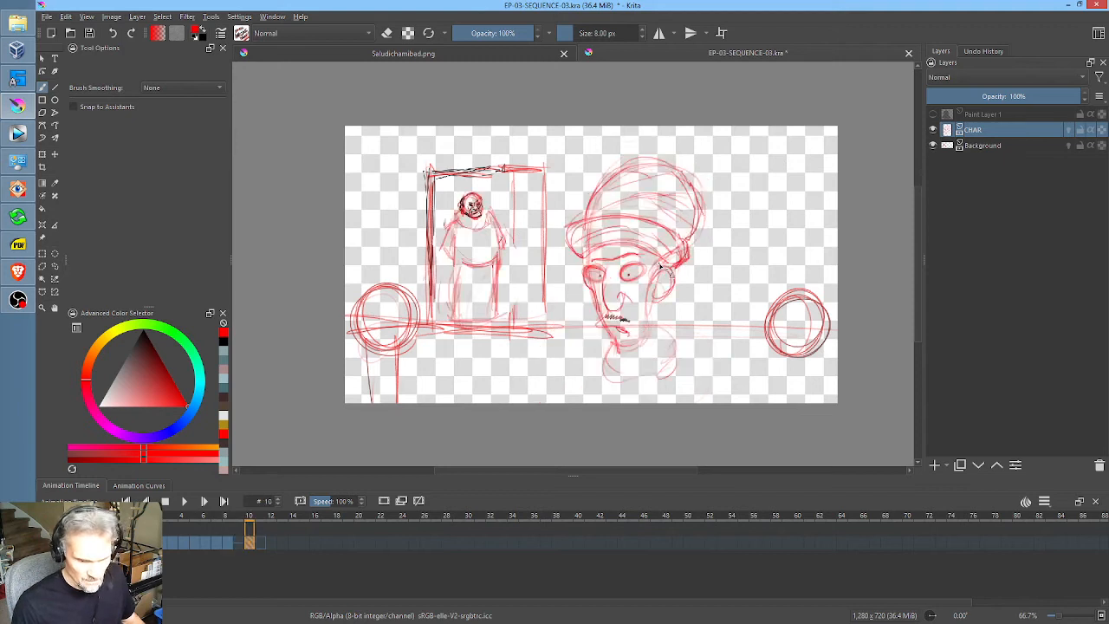
{"action": "key", "text": "comma"}
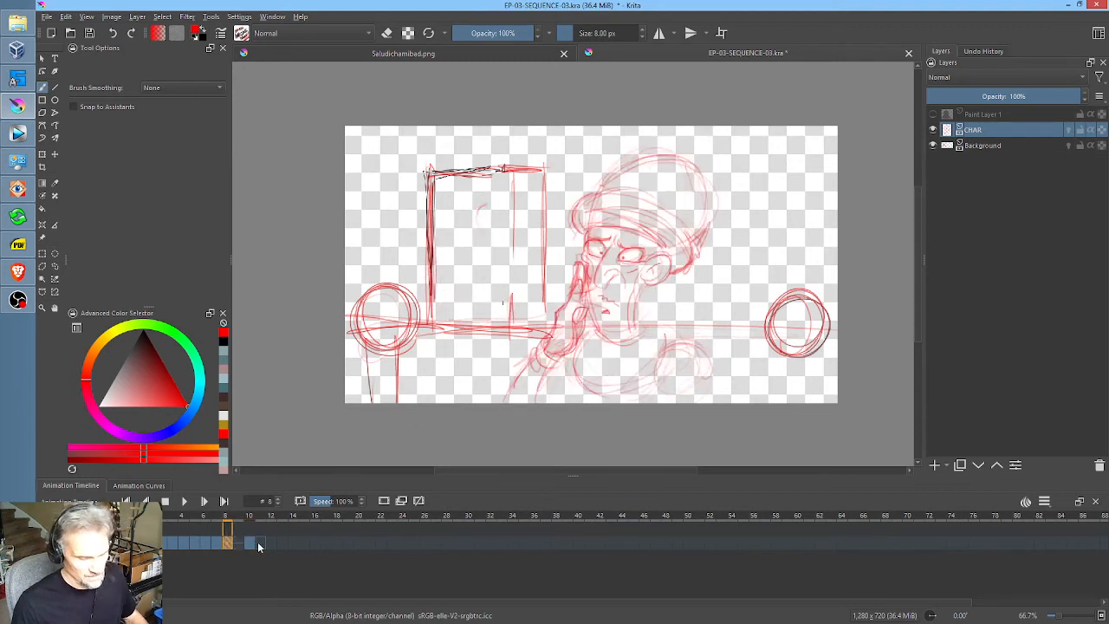
{"action": "left_click_drag", "start_coordinate": [233, 517], "coordinate": [250, 518]}
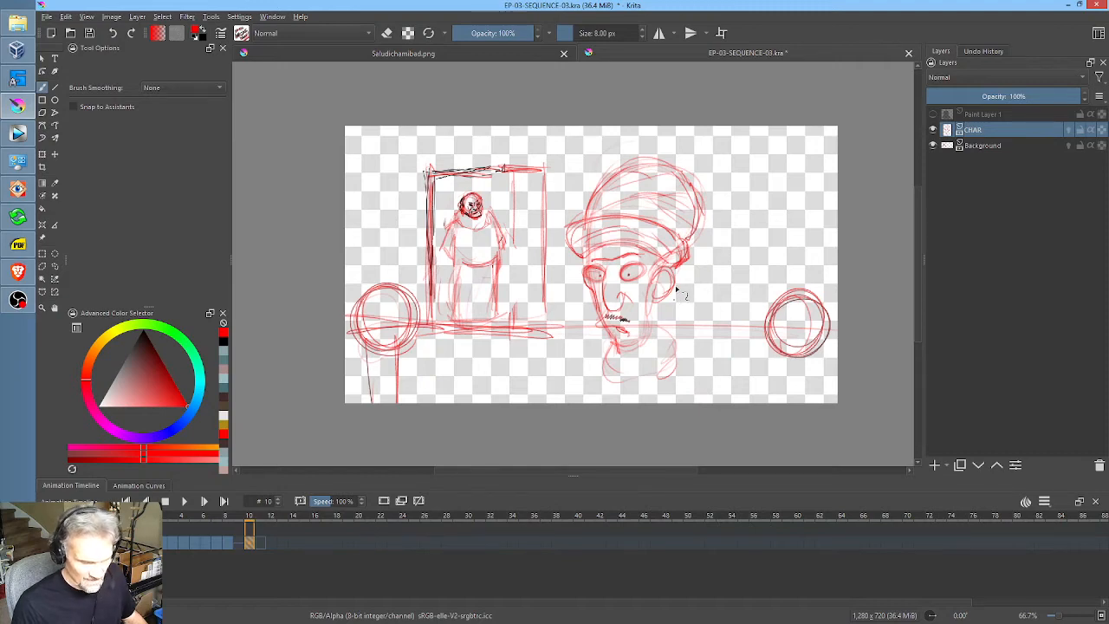
Step: Partly erase the outlines of both eyes on frame 10 and redraw them as rounder, wide-open eyes
{"action": "scroll", "coordinate": [676, 291], "scroll_direction": "up", "scroll_amount": 4}
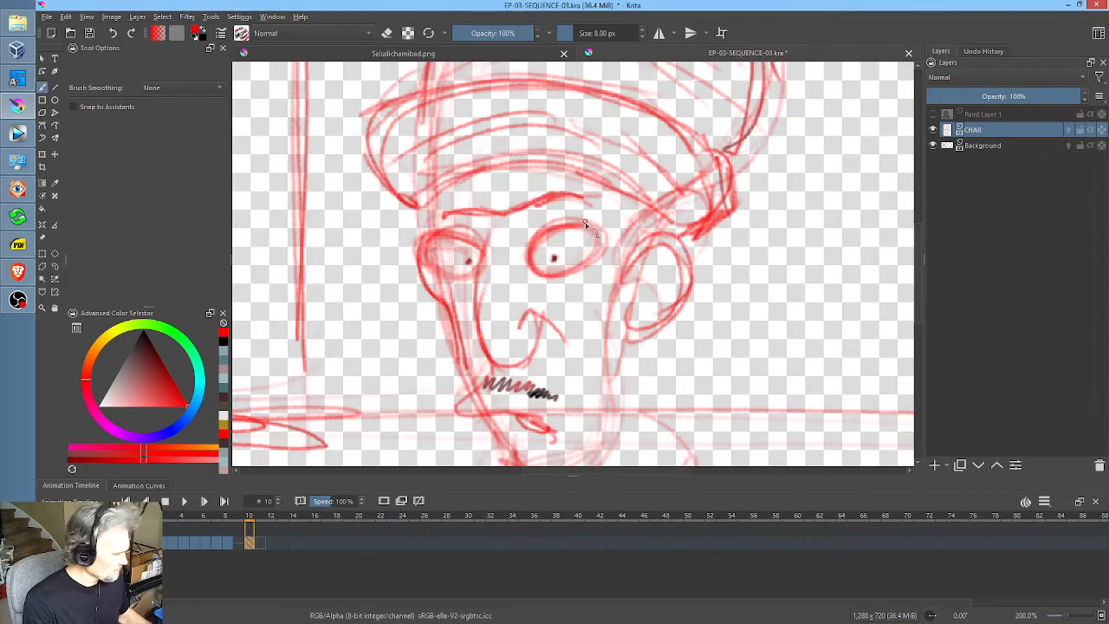
{"action": "key", "text": "e"}
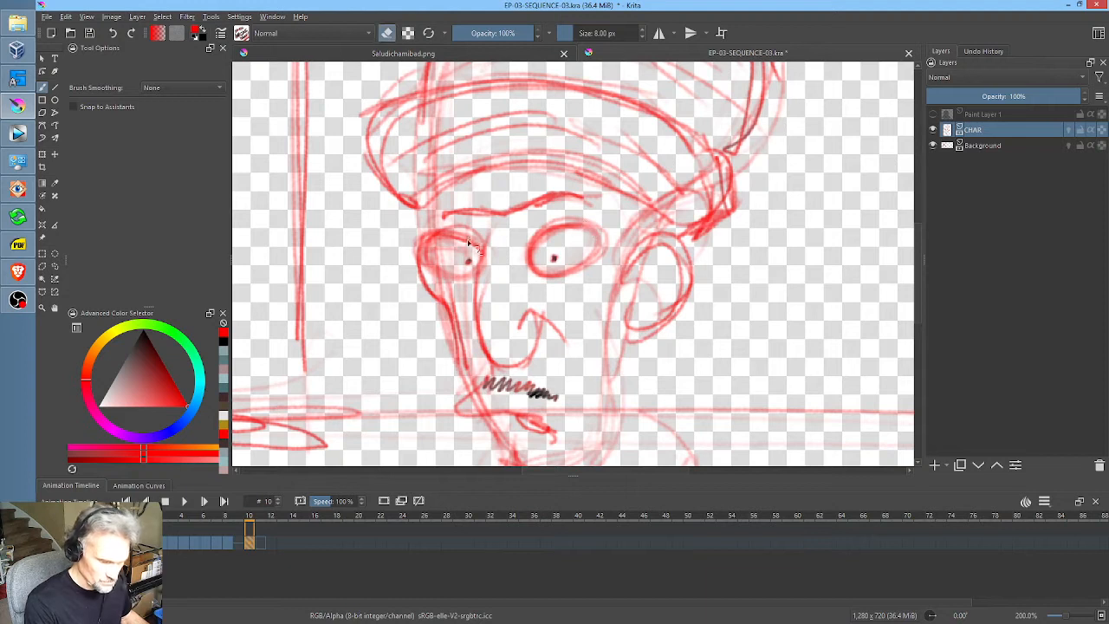
{"action": "mouse_move", "coordinate": [468, 272]}
{"action": "left_mouse_down"}
{"action": "mouse_move", "coordinate": [443, 269]}
{"action": "mouse_move", "coordinate": [472, 244]}
{"action": "left_mouse_up"}
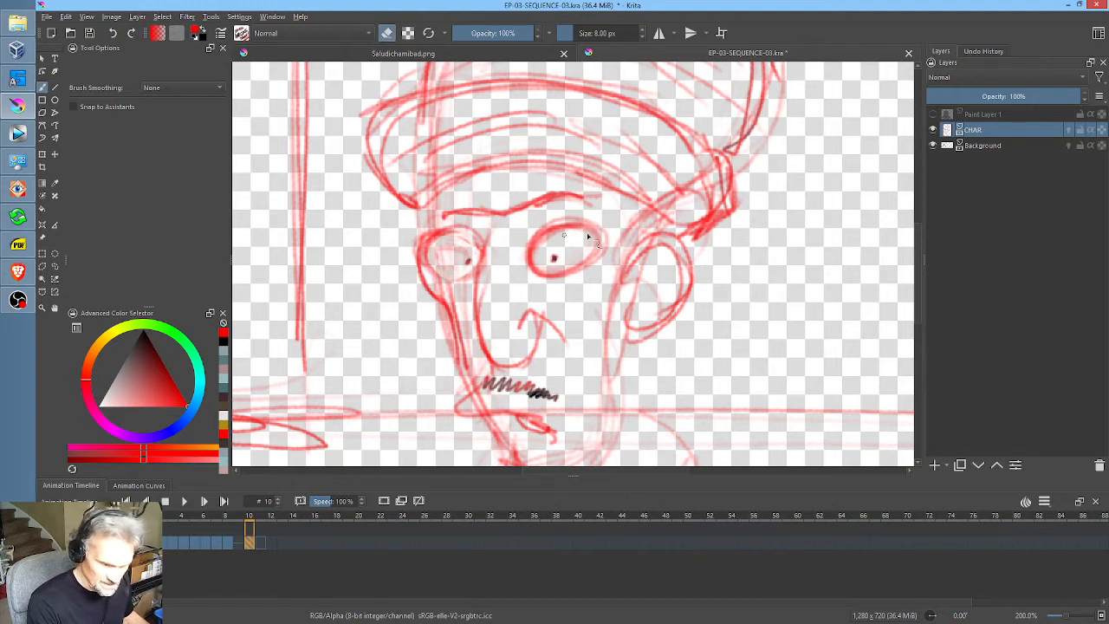
{"action": "mouse_move", "coordinate": [582, 236]}
{"action": "left_mouse_down"}
{"action": "mouse_move", "coordinate": [541, 267]}
{"action": "mouse_move", "coordinate": [601, 246]}
{"action": "mouse_move", "coordinate": [595, 255]}
{"action": "left_mouse_up"}
{"action": "key", "text": "e"}
{"action": "mouse_move", "coordinate": [568, 215]}
{"action": "left_mouse_down"}
{"action": "mouse_move", "coordinate": [526, 255]}
{"action": "mouse_move", "coordinate": [603, 243]}
{"action": "mouse_move", "coordinate": [547, 282]}
{"action": "mouse_move", "coordinate": [594, 260]}
{"action": "left_mouse_up"}
{"action": "mouse_move", "coordinate": [473, 235]}
{"action": "left_mouse_down"}
{"action": "mouse_move", "coordinate": [424, 252]}
{"action": "mouse_move", "coordinate": [474, 234]}
{"action": "left_mouse_up"}
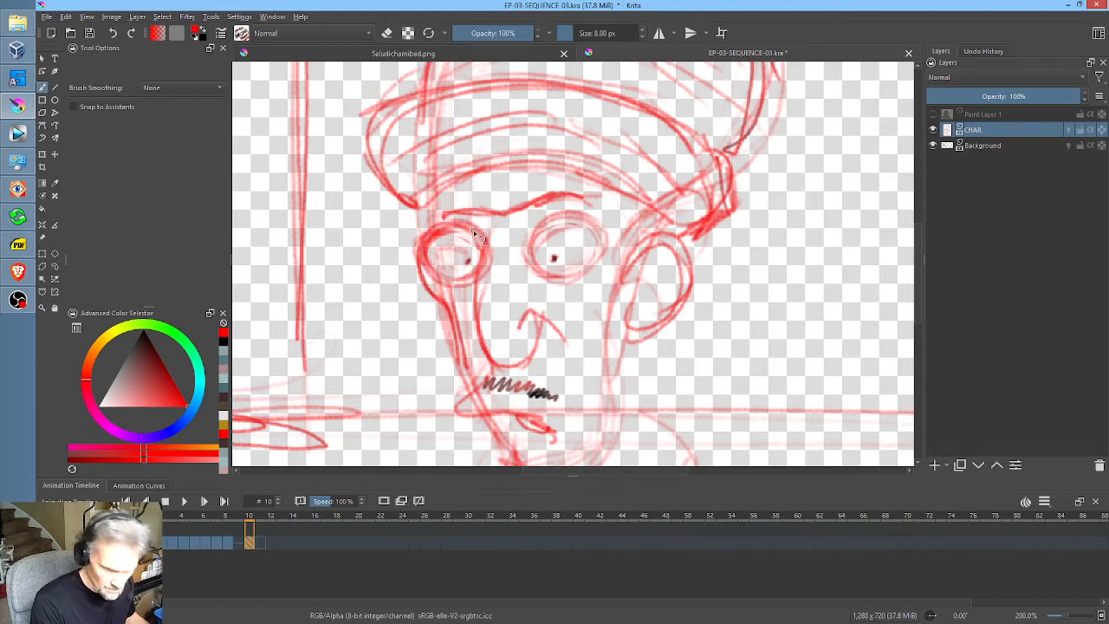
Step: Go to frame 11 and start a faint arc for the top of the turban, using frame 10 as position reference
{"action": "left_click", "coordinate": [264, 544]}
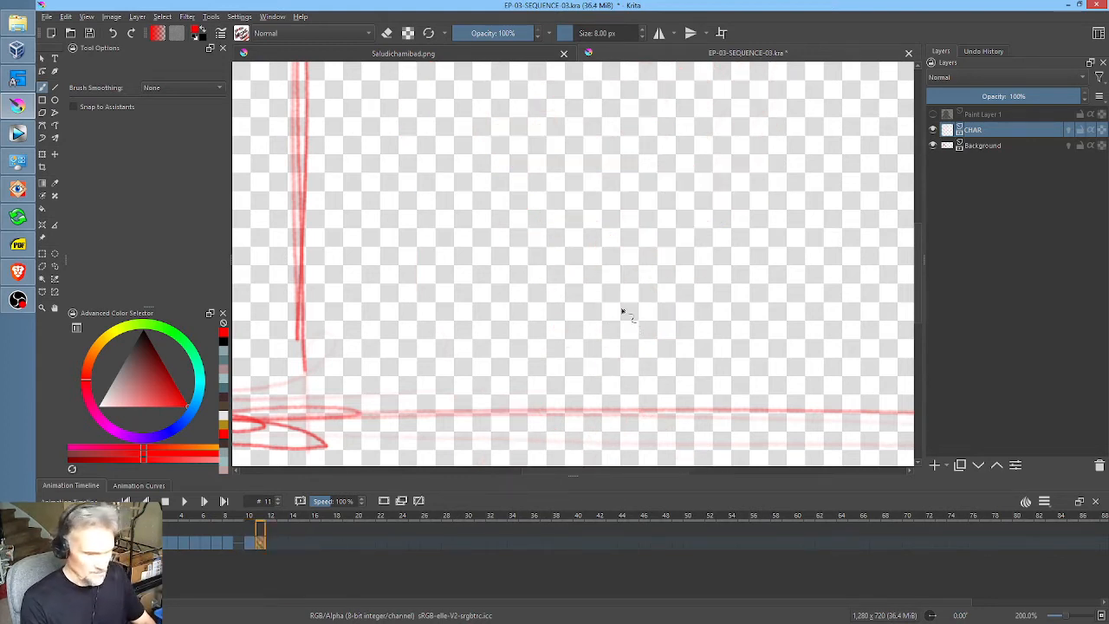
{"action": "left_click_drag", "start_coordinate": [624, 259], "coordinate": [594, 314]}
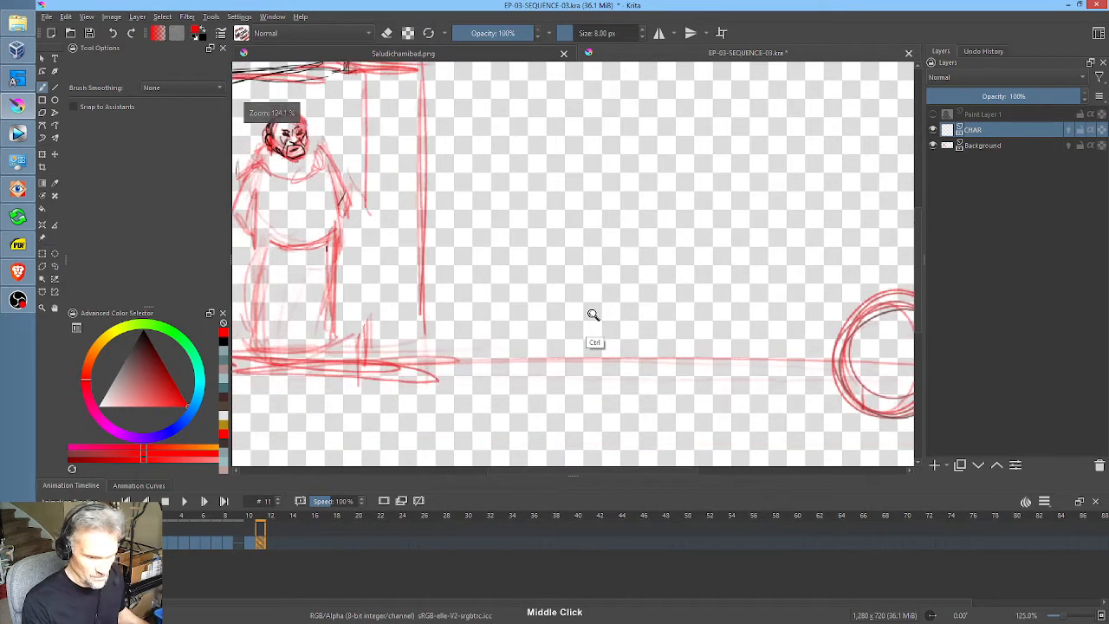
{"action": "left_click_drag", "start_coordinate": [657, 250], "coordinate": [622, 297]}
{"action": "key", "text": "Left"}
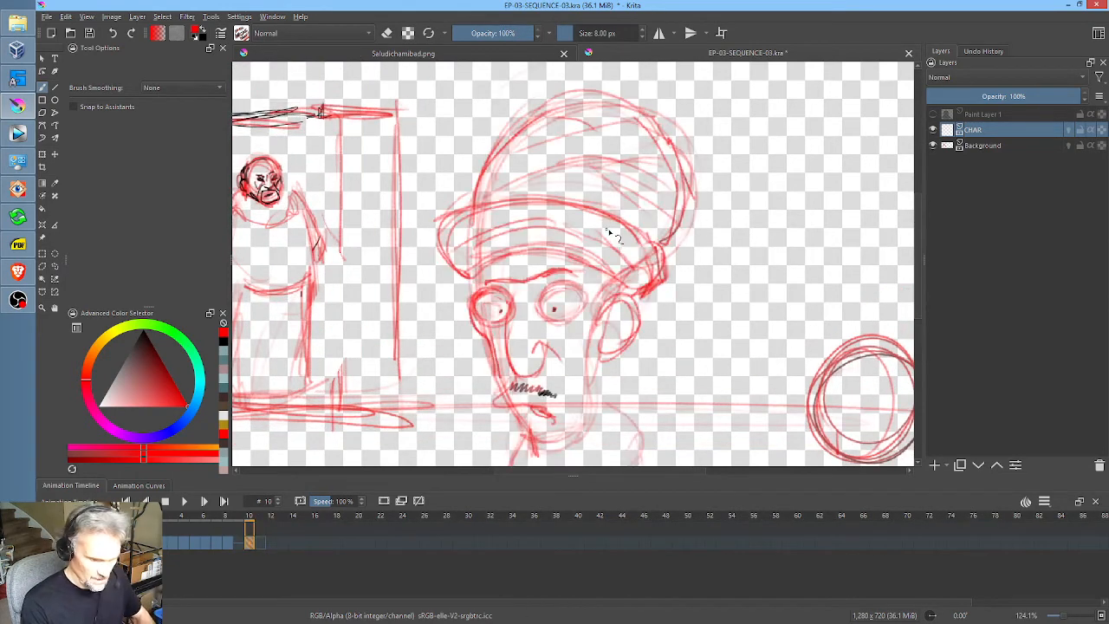
{"action": "key", "text": "Right"}
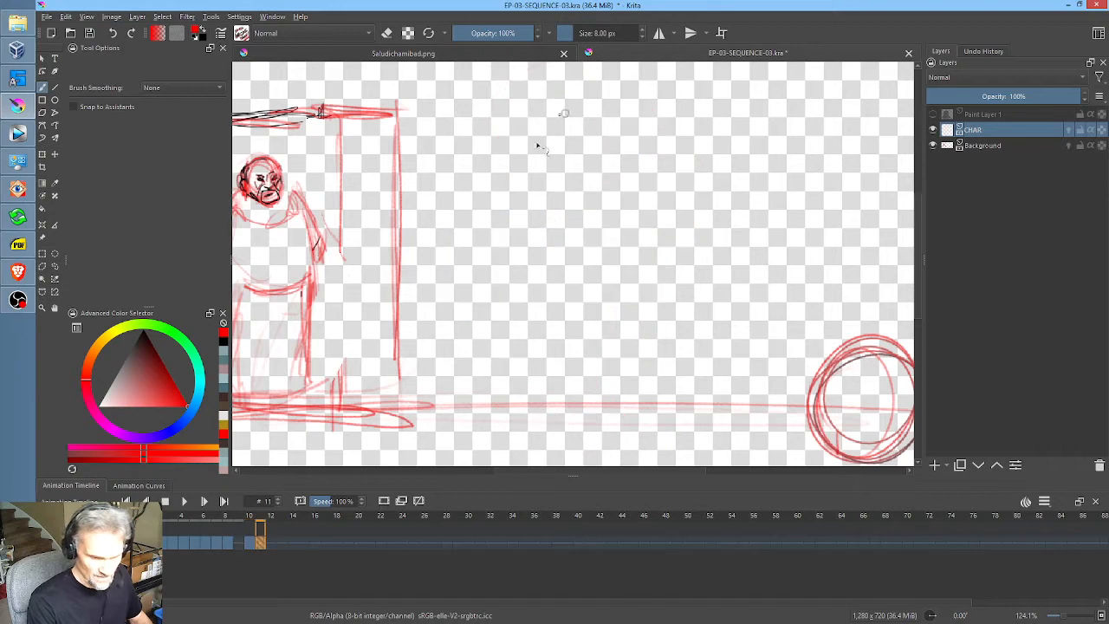
{"action": "key", "text": "Left"}
{"action": "key", "text": "Right"}
{"action": "key", "text": "Left"}
{"action": "key", "text": "Right"}
{"action": "key", "text": "Left"}
{"action": "key", "text": "Right"}
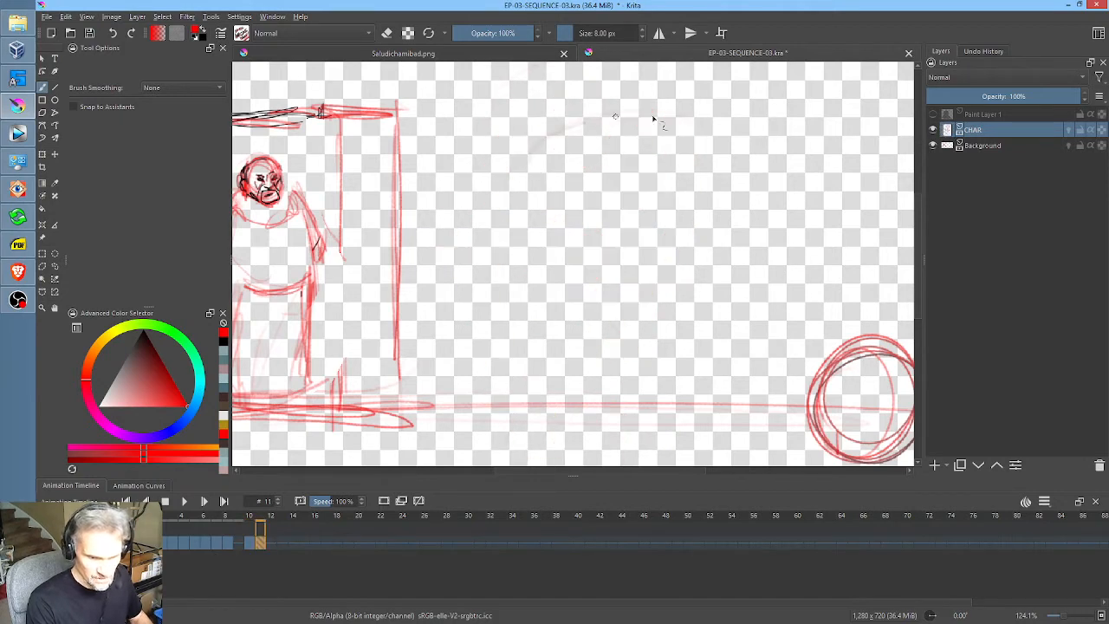
Step: Lightly sketch the turned head's outline and the turban's bulk on frame 11, checking the placement against frame 10
{"action": "key", "text": "Left"}
{"action": "key", "text": "Right"}
{"action": "key", "text": "Left"}
{"action": "key", "text": "Right"}
{"action": "key", "text": "Left"}
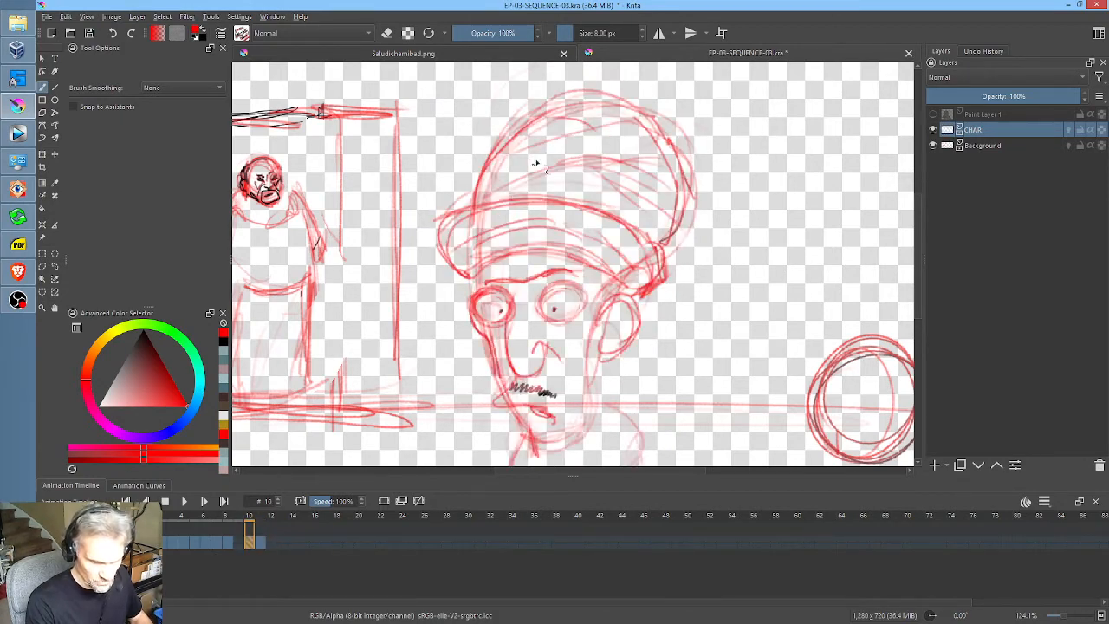
{"action": "key", "text": "Right"}
{"action": "mouse_move", "coordinate": [518, 176]}
{"action": "left_mouse_down"}
{"action": "mouse_move", "coordinate": [490, 390]}
{"action": "mouse_move", "coordinate": [549, 443]}
{"action": "mouse_move", "coordinate": [565, 442]}
{"action": "mouse_move", "coordinate": [606, 325]}
{"action": "mouse_move", "coordinate": [686, 292]}
{"action": "mouse_move", "coordinate": [717, 173]}
{"action": "left_mouse_up"}
{"action": "key", "text": "Left"}
{"action": "key", "text": "Right"}
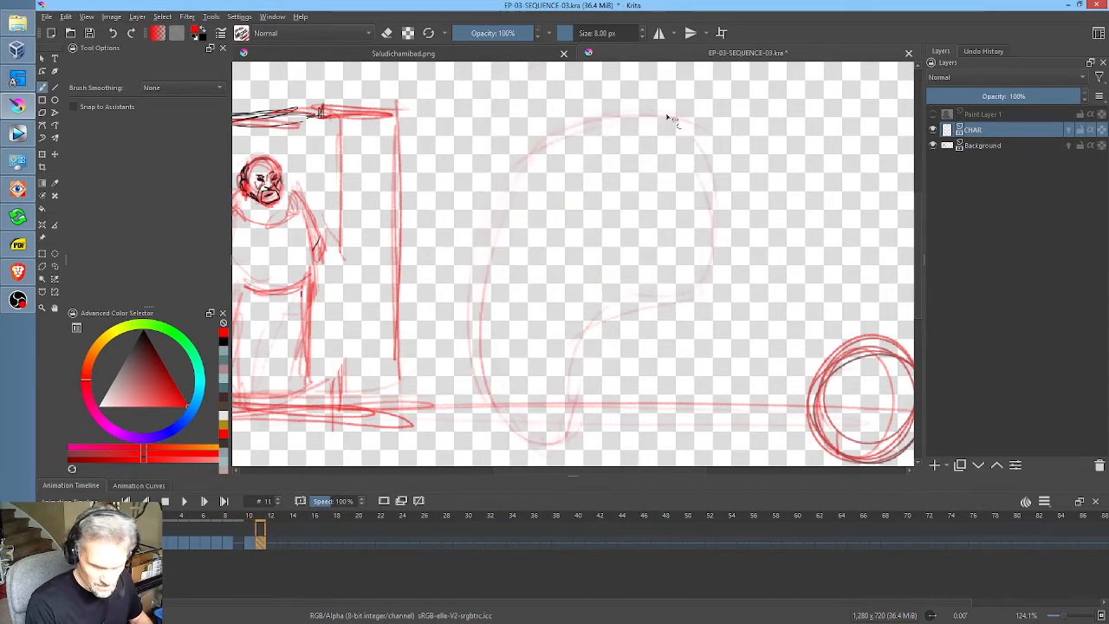
{"action": "left_click_drag", "start_coordinate": [667, 114], "coordinate": [675, 303]}
{"action": "key", "text": "Left"}
{"action": "key", "text": "Right"}
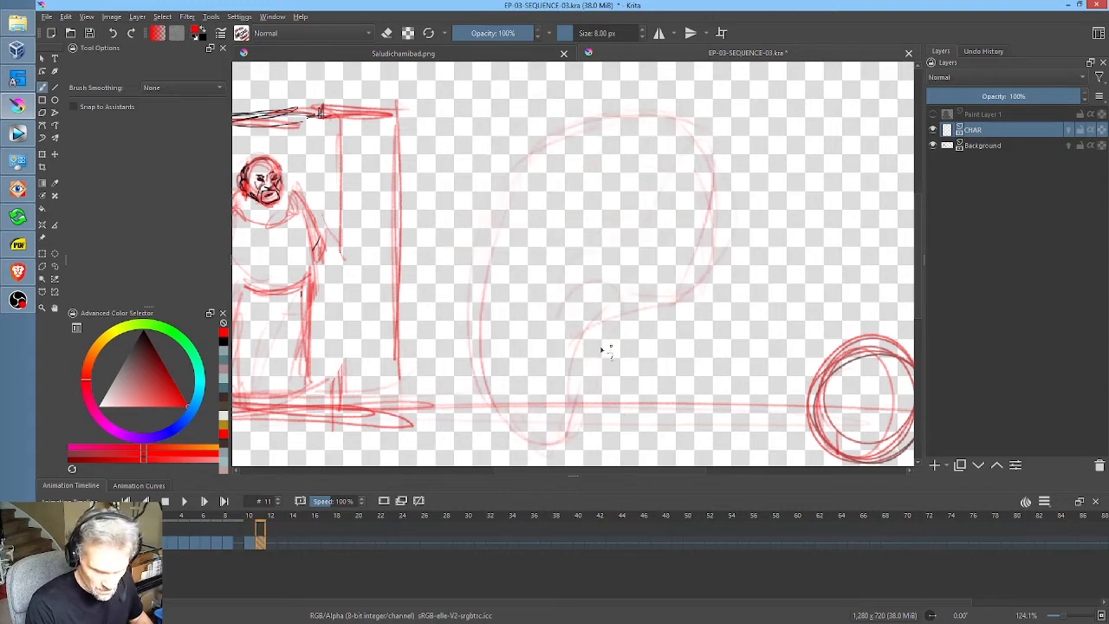
Step: Sketch the curved ear below the turban on frame 11, checking its position against frame 10
{"action": "key", "text": "Left"}
{"action": "key", "text": "Right"}
{"action": "mouse_move", "coordinate": [559, 315]}
{"action": "left_mouse_down"}
{"action": "mouse_move", "coordinate": [624, 320]}
{"action": "mouse_move", "coordinate": [586, 350]}
{"action": "left_mouse_up"}
{"action": "key", "text": "Left"}
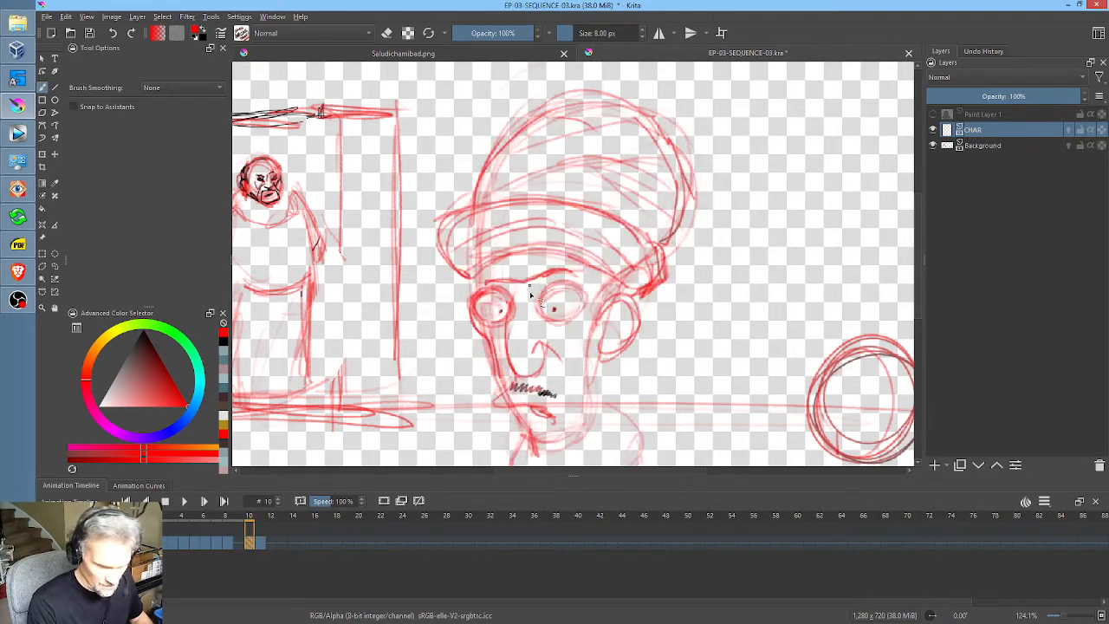
{"action": "key", "text": "Right"}
{"action": "key", "text": "Left"}
{"action": "key", "text": "Right"}
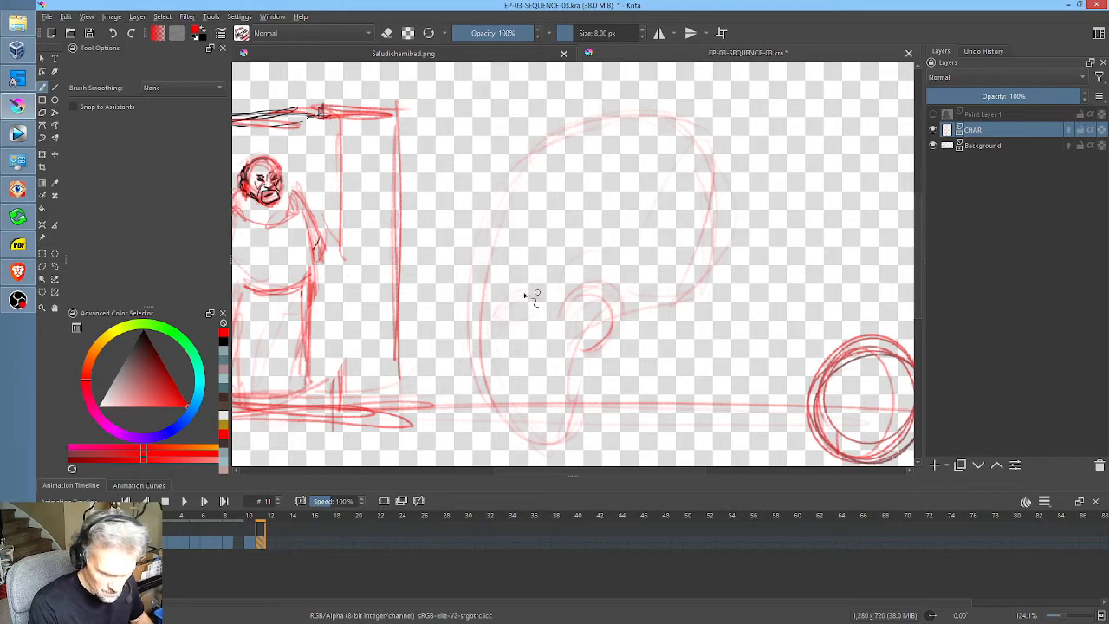
{"action": "key", "text": "Left"}
{"action": "key", "text": "Right"}
Step: Draw the oval eye with a short eyebrow above it on frame 11, comparing with frame 10
{"action": "left_click_drag", "start_coordinate": [509, 300], "coordinate": [503, 315]}
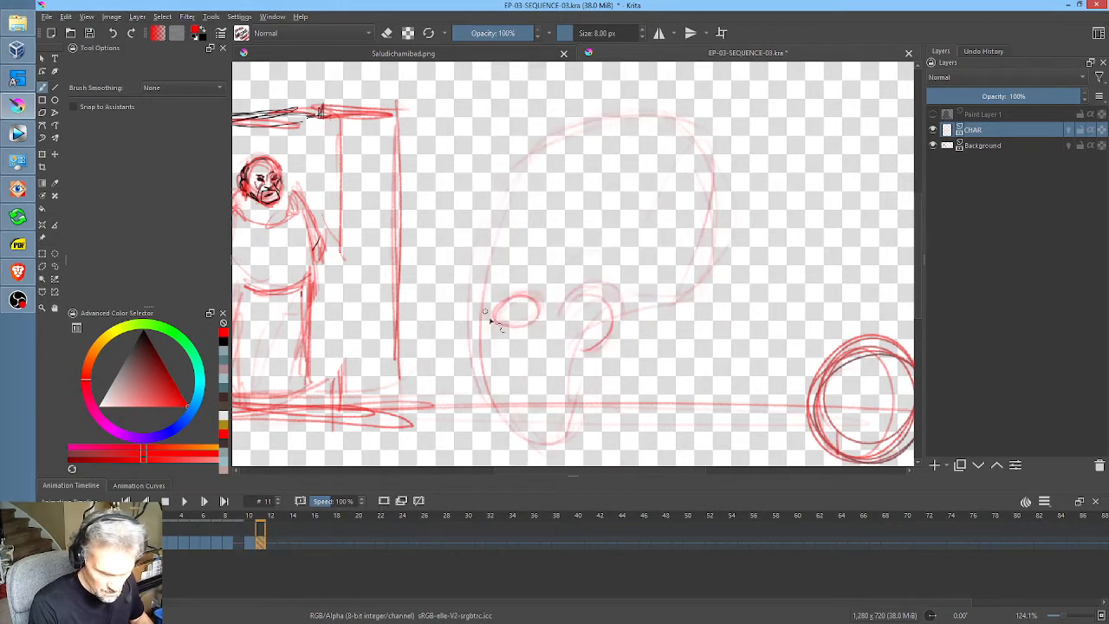
{"action": "left_click_drag", "start_coordinate": [504, 271], "coordinate": [533, 283]}
{"action": "key", "text": "Left"}
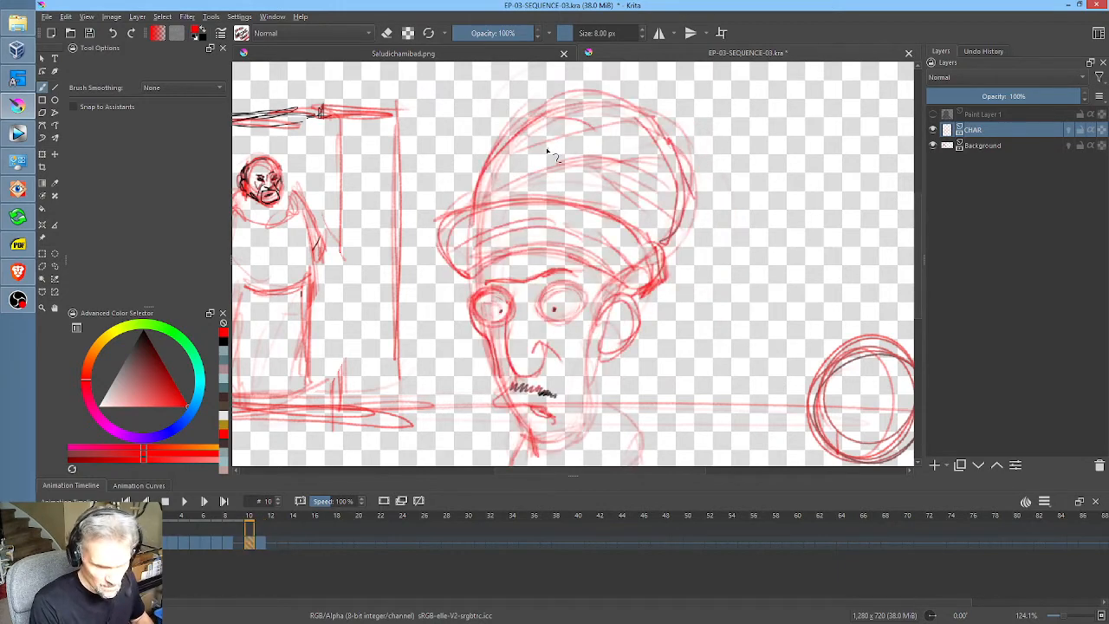
{"action": "key", "text": "Right"}
{"action": "key", "text": "Left"}
{"action": "key", "text": "Right"}
Step: Rough in the turban's slanted band from the forehead to behind the ear, with small folds at its back end
{"action": "mouse_move", "coordinate": [572, 253]}
{"action": "left_mouse_down"}
{"action": "mouse_move", "coordinate": [468, 252]}
{"action": "mouse_move", "coordinate": [486, 236]}
{"action": "mouse_move", "coordinate": [560, 269]}
{"action": "mouse_move", "coordinate": [479, 256]}
{"action": "mouse_move", "coordinate": [482, 193]}
{"action": "mouse_move", "coordinate": [531, 180]}
{"action": "left_mouse_up"}
{"action": "mouse_move", "coordinate": [469, 211]}
{"action": "left_mouse_down"}
{"action": "mouse_move", "coordinate": [534, 178]}
{"action": "mouse_move", "coordinate": [661, 300]}
{"action": "mouse_move", "coordinate": [660, 337]}
{"action": "left_mouse_up"}
{"action": "left_click_drag", "start_coordinate": [633, 284], "coordinate": [632, 329]}
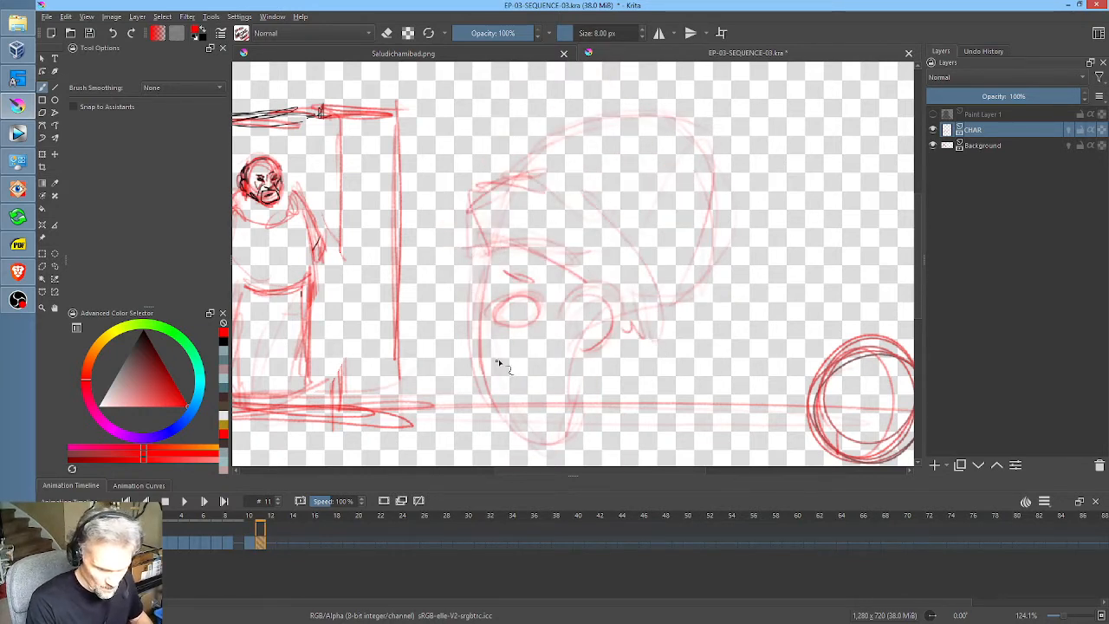
Step: Sketch the mouth line, lower lip and pointed chin of the profile face, matching their height to frame 10
{"action": "key", "text": "Left"}
{"action": "key", "text": "Right"}
{"action": "key", "text": "Left"}
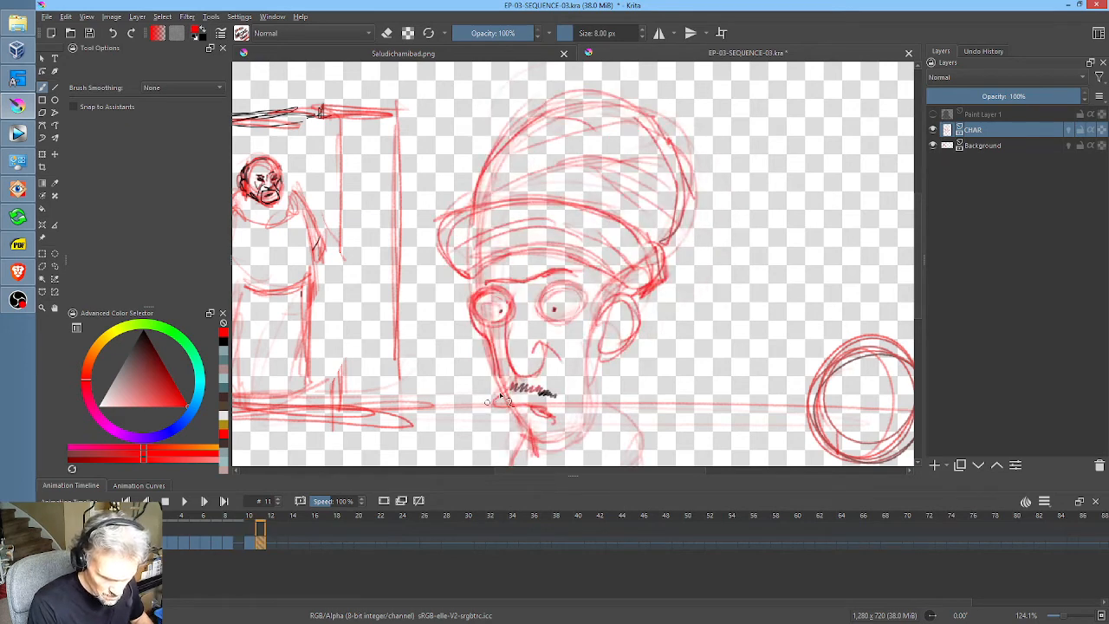
{"action": "key", "text": "Right"}
{"action": "key", "text": "Left"}
{"action": "key", "text": "Right"}
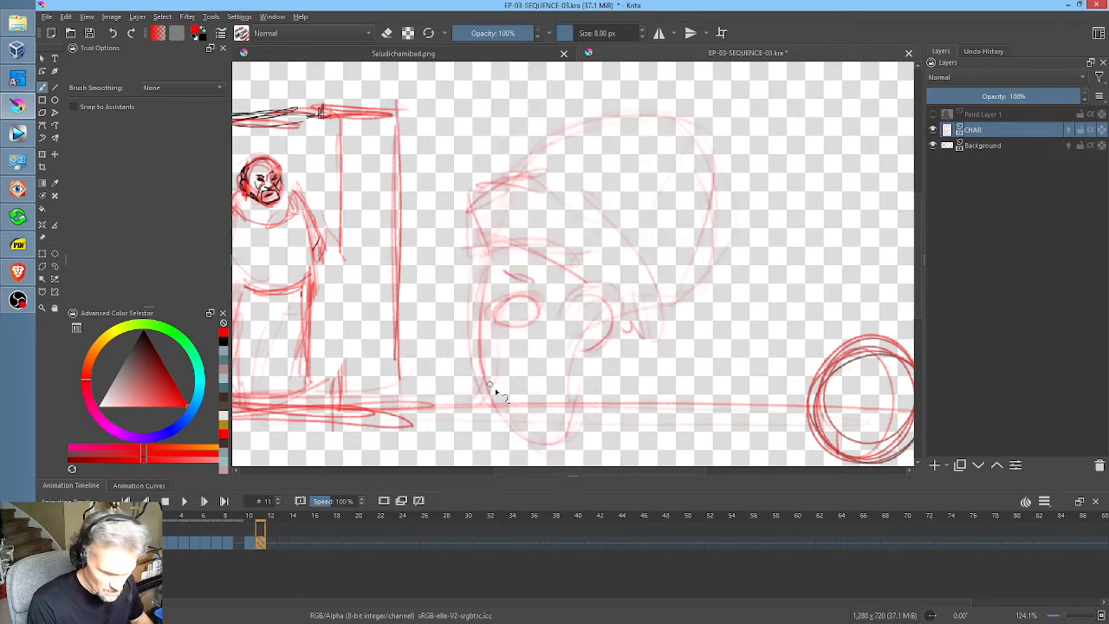
{"action": "mouse_move", "coordinate": [490, 385]}
{"action": "left_mouse_down"}
{"action": "mouse_move", "coordinate": [483, 403]}
{"action": "mouse_move", "coordinate": [507, 412]}
{"action": "left_mouse_up"}
{"action": "middle_click", "coordinate": [582, 362]}
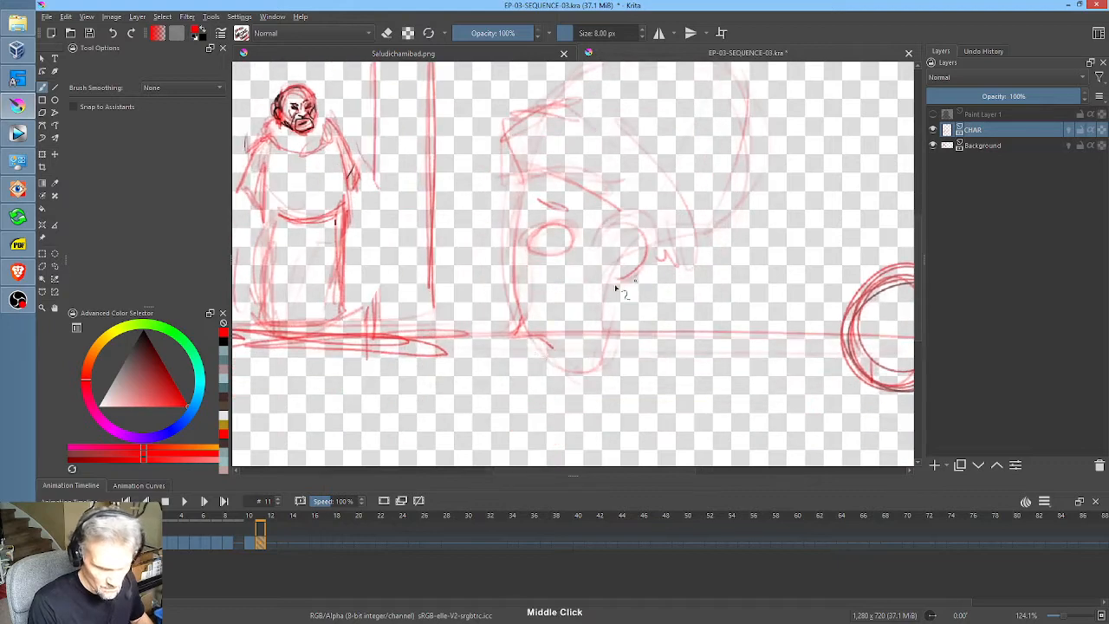
{"action": "mouse_move", "coordinate": [532, 341]}
{"action": "left_mouse_down"}
{"action": "mouse_move", "coordinate": [558, 387]}
{"action": "mouse_move", "coordinate": [580, 387]}
{"action": "mouse_move", "coordinate": [599, 369]}
{"action": "left_mouse_up"}
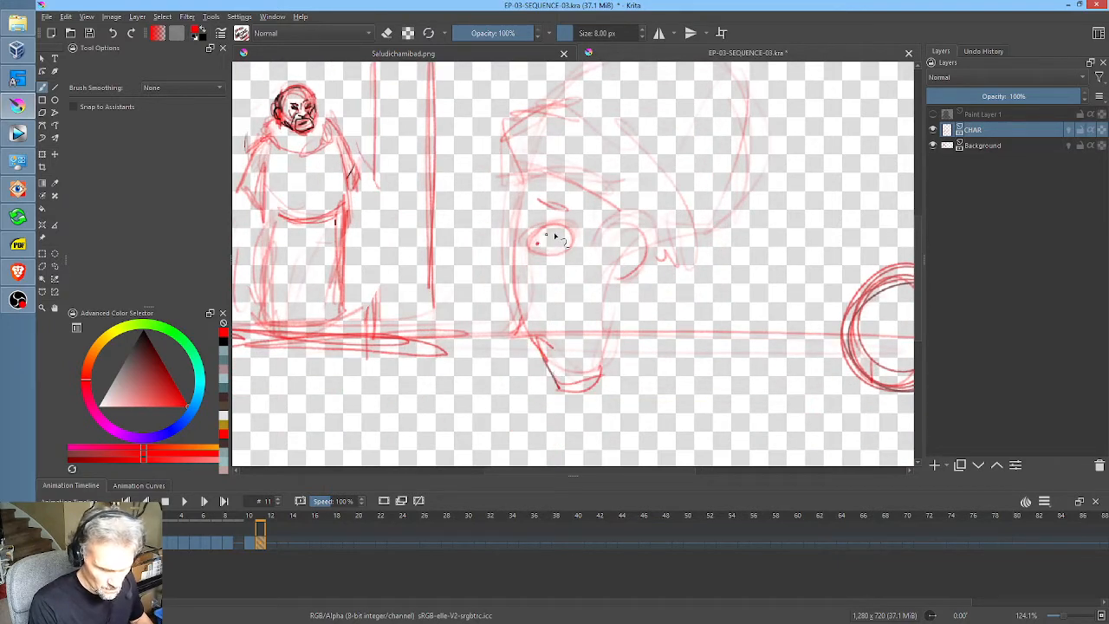
Step: Reinforce the eye's outline with firmer lids and add a short crease line under it
{"action": "mouse_move", "coordinate": [556, 235]}
{"action": "left_mouse_down"}
{"action": "mouse_move", "coordinate": [569, 246]}
{"action": "mouse_move", "coordinate": [540, 250]}
{"action": "mouse_move", "coordinate": [532, 233]}
{"action": "mouse_move", "coordinate": [574, 249]}
{"action": "left_mouse_up"}
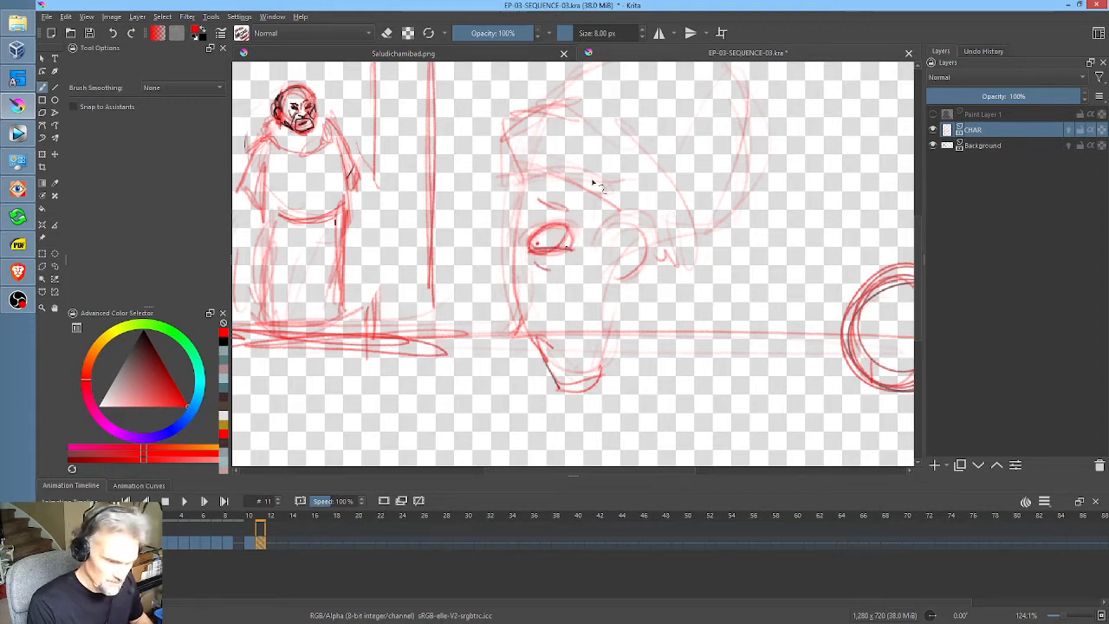
{"action": "key", "text": "Left"}
{"action": "key", "text": "Right"}
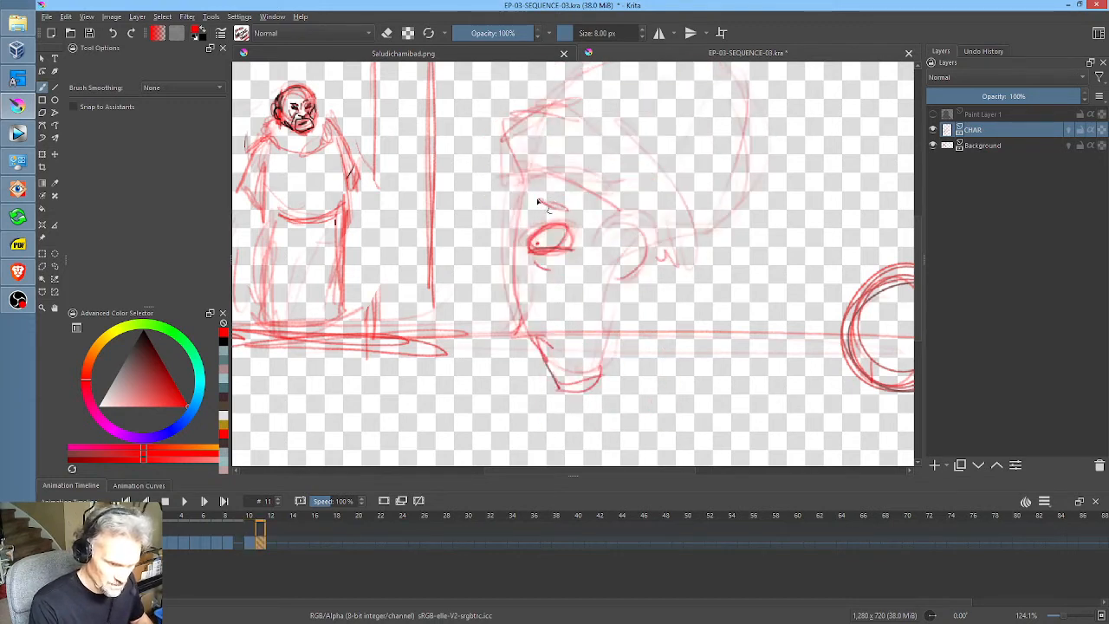
Step: Draw the forehead and long nose in profile with its nostril, and add a small dark moustache
{"action": "mouse_move", "coordinate": [538, 202]}
{"action": "left_mouse_down"}
{"action": "mouse_move", "coordinate": [510, 208]}
{"action": "mouse_move", "coordinate": [524, 212]}
{"action": "mouse_move", "coordinate": [498, 303]}
{"action": "left_mouse_up"}
{"action": "key", "text": "Left"}
{"action": "key", "text": "Right"}
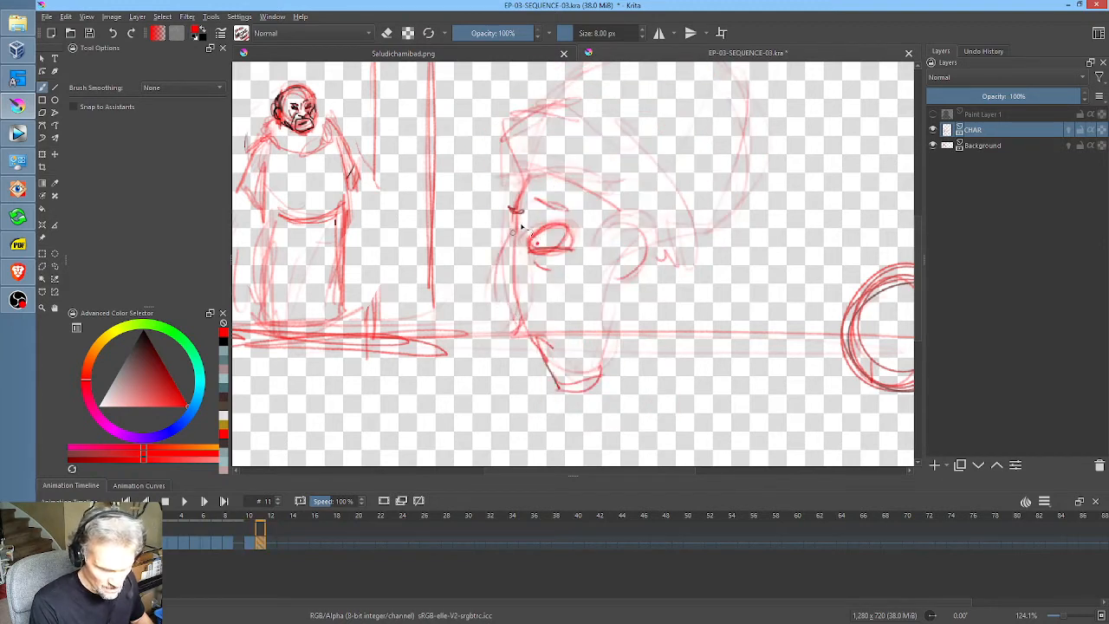
{"action": "left_click_drag", "start_coordinate": [513, 230], "coordinate": [504, 306]}
{"action": "mouse_move", "coordinate": [506, 258]}
{"action": "left_mouse_down"}
{"action": "mouse_move", "coordinate": [517, 304]}
{"action": "mouse_move", "coordinate": [527, 276]}
{"action": "mouse_move", "coordinate": [512, 278]}
{"action": "mouse_move", "coordinate": [525, 288]}
{"action": "mouse_move", "coordinate": [519, 334]}
{"action": "mouse_move", "coordinate": [528, 319]}
{"action": "mouse_move", "coordinate": [555, 328]}
{"action": "mouse_move", "coordinate": [531, 364]}
{"action": "mouse_move", "coordinate": [568, 416]}
{"action": "mouse_move", "coordinate": [606, 355]}
{"action": "mouse_move", "coordinate": [522, 421]}
{"action": "left_mouse_up"}
Step: Sketch the neck, rounded collar and start of the shoulder below the chin, checking against frame 10
{"action": "key", "text": "Left"}
{"action": "key", "text": "Right"}
{"action": "key", "text": "Left"}
{"action": "key", "text": "Right"}
{"action": "left_click_drag", "start_coordinate": [546, 377], "coordinate": [528, 464]}
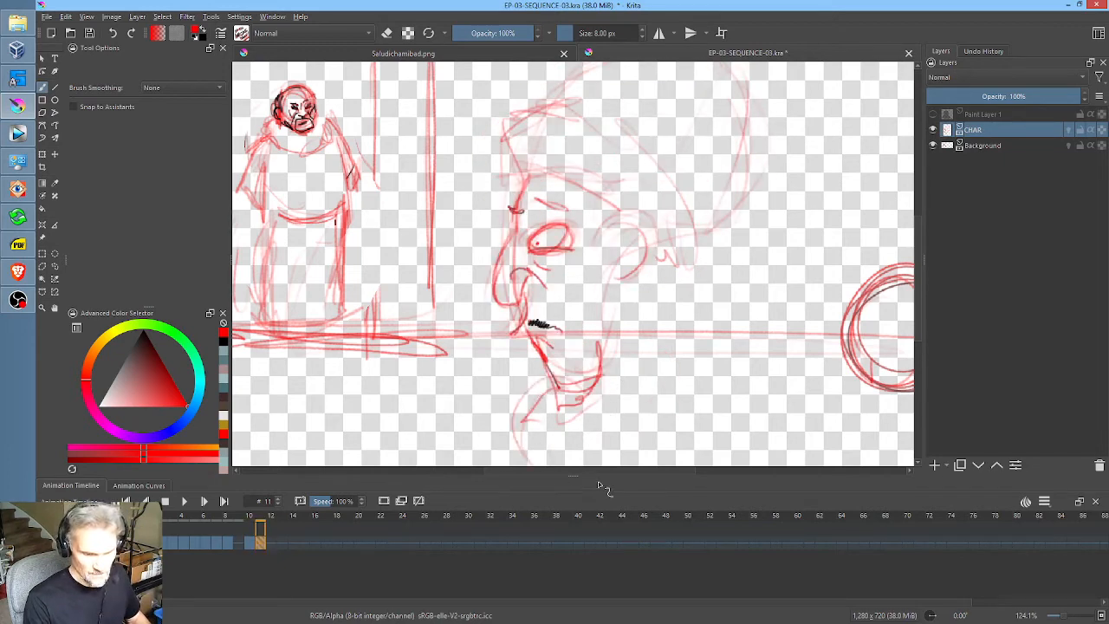
{"action": "left_click_drag", "start_coordinate": [625, 465], "coordinate": [624, 374]}
{"action": "mouse_move", "coordinate": [656, 424]}
{"action": "left_mouse_down"}
{"action": "mouse_move", "coordinate": [621, 384]}
{"action": "mouse_move", "coordinate": [664, 411]}
{"action": "mouse_move", "coordinate": [650, 385]}
{"action": "left_mouse_up"}
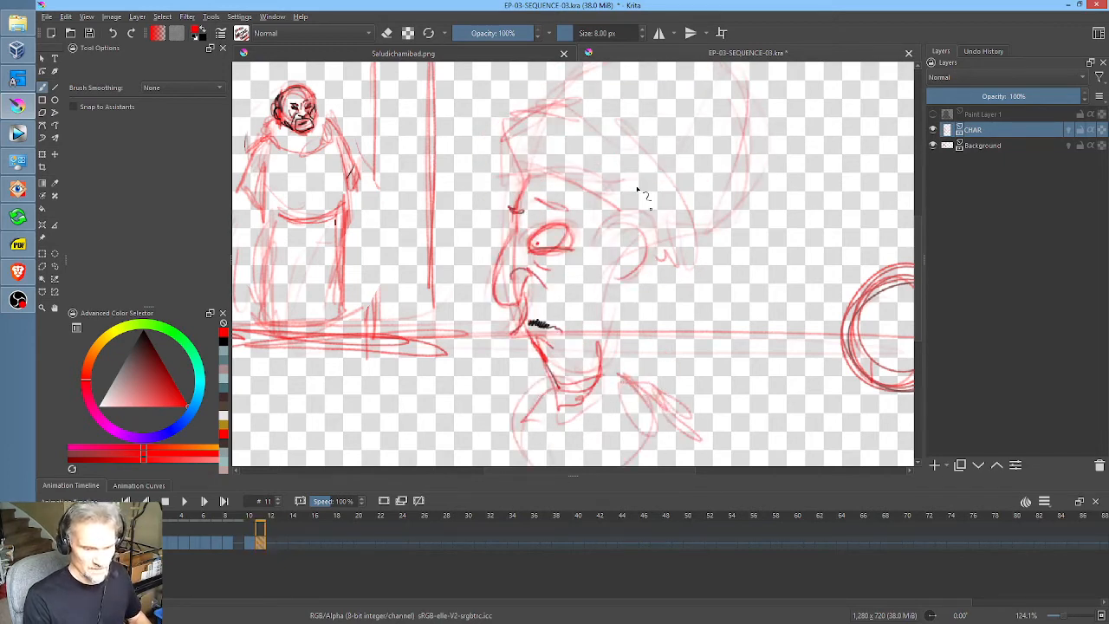
Step: Reinforce the ear, the back of the jaw and the turban band's lower end behind the ear
{"action": "mouse_move", "coordinate": [600, 250]}
{"action": "left_mouse_down"}
{"action": "mouse_move", "coordinate": [640, 235]}
{"action": "mouse_move", "coordinate": [632, 278]}
{"action": "mouse_move", "coordinate": [613, 269]}
{"action": "mouse_move", "coordinate": [602, 317]}
{"action": "mouse_move", "coordinate": [649, 258]}
{"action": "mouse_move", "coordinate": [682, 267]}
{"action": "mouse_move", "coordinate": [693, 257]}
{"action": "mouse_move", "coordinate": [698, 223]}
{"action": "left_mouse_up"}
{"action": "key", "text": "Left"}
{"action": "key", "text": "Right"}
Step: Strengthen the upper and lower edges of the turban's band and add fold lines along its width
{"action": "mouse_move", "coordinate": [511, 178]}
{"action": "left_mouse_down"}
{"action": "mouse_move", "coordinate": [517, 127]}
{"action": "mouse_move", "coordinate": [537, 116]}
{"action": "mouse_move", "coordinate": [597, 136]}
{"action": "left_mouse_up"}
{"action": "left_click_drag", "start_coordinate": [547, 172], "coordinate": [628, 210]}
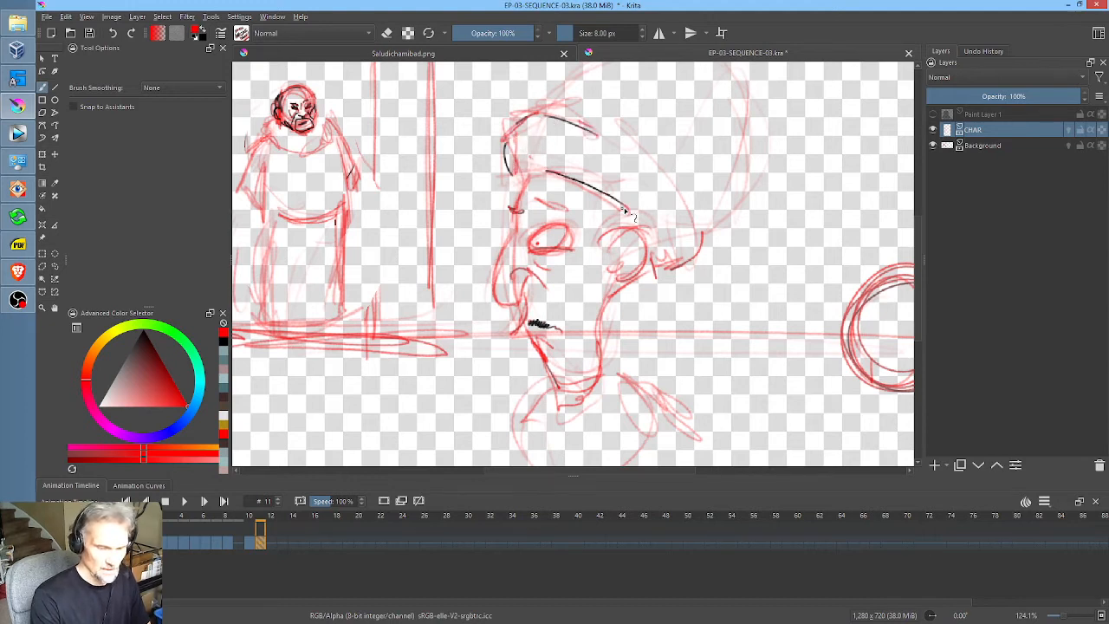
{"action": "mouse_move", "coordinate": [537, 121]}
{"action": "left_mouse_down"}
{"action": "mouse_move", "coordinate": [610, 149]}
{"action": "mouse_move", "coordinate": [701, 234]}
{"action": "left_mouse_up"}
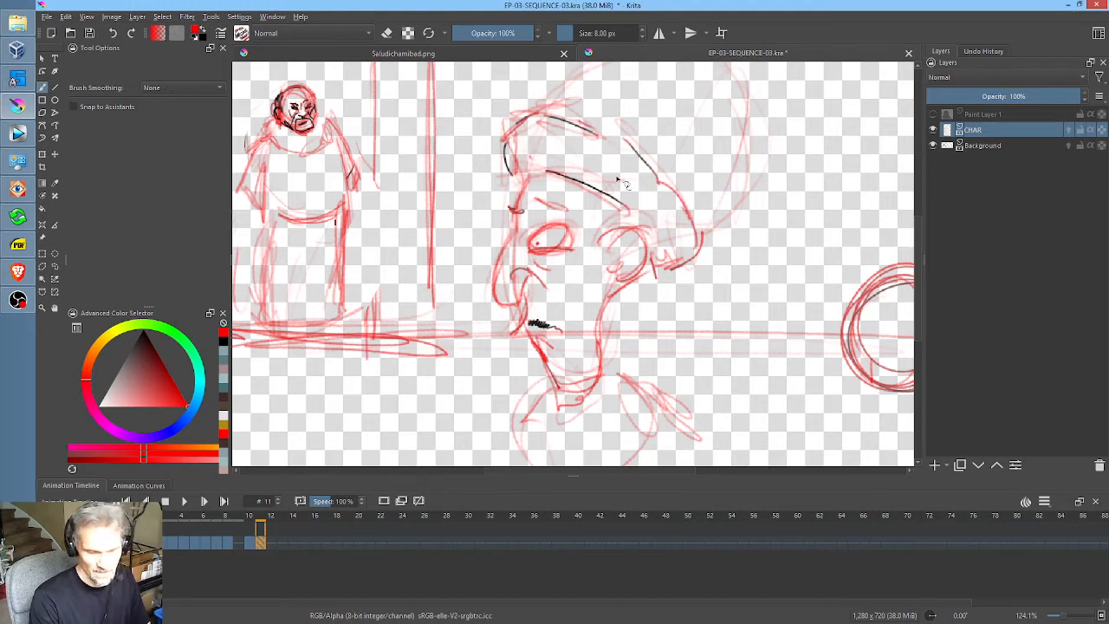
{"action": "left_click_drag", "start_coordinate": [618, 178], "coordinate": [663, 258]}
{"action": "mouse_move", "coordinate": [556, 137]}
{"action": "left_mouse_down"}
{"action": "mouse_move", "coordinate": [599, 166]}
{"action": "mouse_move", "coordinate": [585, 150]}
{"action": "left_mouse_up"}
{"action": "mouse_move", "coordinate": [508, 147]}
{"action": "left_mouse_down"}
{"action": "mouse_move", "coordinate": [670, 228]}
{"action": "mouse_move", "coordinate": [703, 272]}
{"action": "mouse_move", "coordinate": [701, 310]}
{"action": "left_mouse_up"}
Step: Firm up the turban's rounded crown above the band and add light curved fold lines inside it
{"action": "mouse_move", "coordinate": [564, 185]}
{"action": "left_mouse_down"}
{"action": "mouse_move", "coordinate": [624, 143]}
{"action": "mouse_move", "coordinate": [728, 151]}
{"action": "mouse_move", "coordinate": [748, 185]}
{"action": "left_mouse_up"}
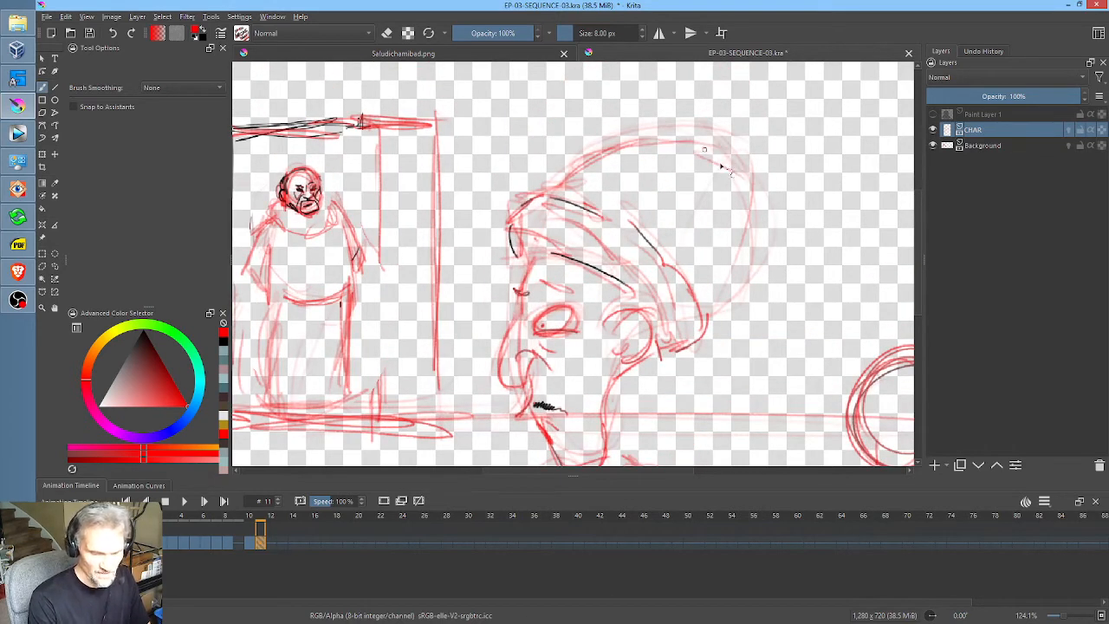
{"action": "mouse_move", "coordinate": [701, 147]}
{"action": "left_mouse_down"}
{"action": "mouse_move", "coordinate": [732, 198]}
{"action": "mouse_move", "coordinate": [704, 309]}
{"action": "mouse_move", "coordinate": [743, 201]}
{"action": "left_mouse_up"}
{"action": "left_click_drag", "start_coordinate": [730, 286], "coordinate": [752, 244]}
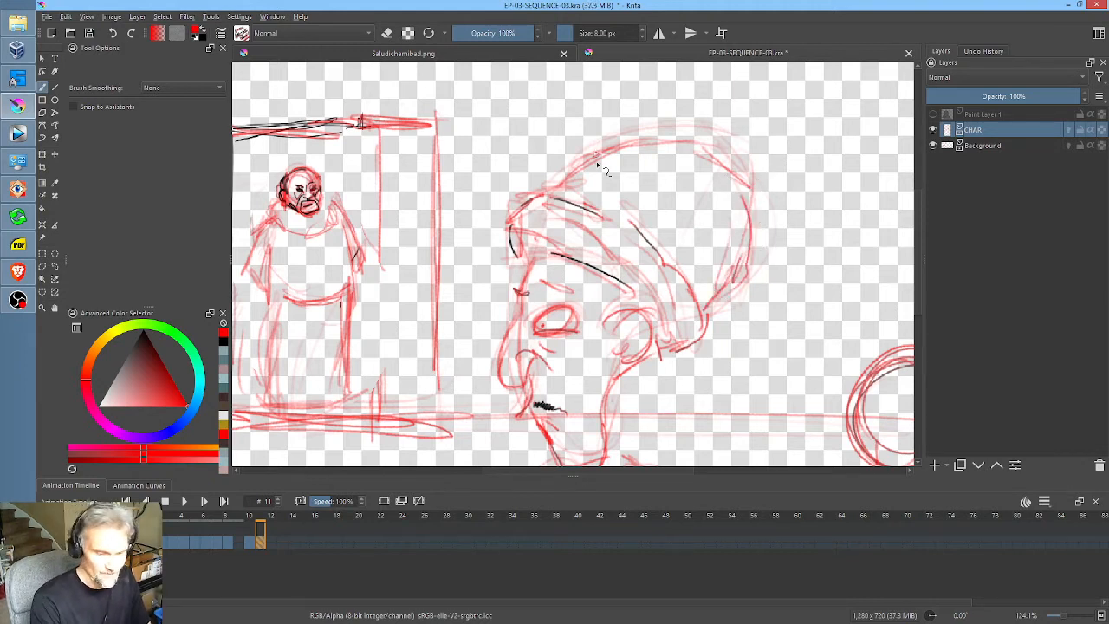
{"action": "left_click_drag", "start_coordinate": [600, 158], "coordinate": [651, 221]}
{"action": "left_click_drag", "start_coordinate": [677, 148], "coordinate": [704, 212]}
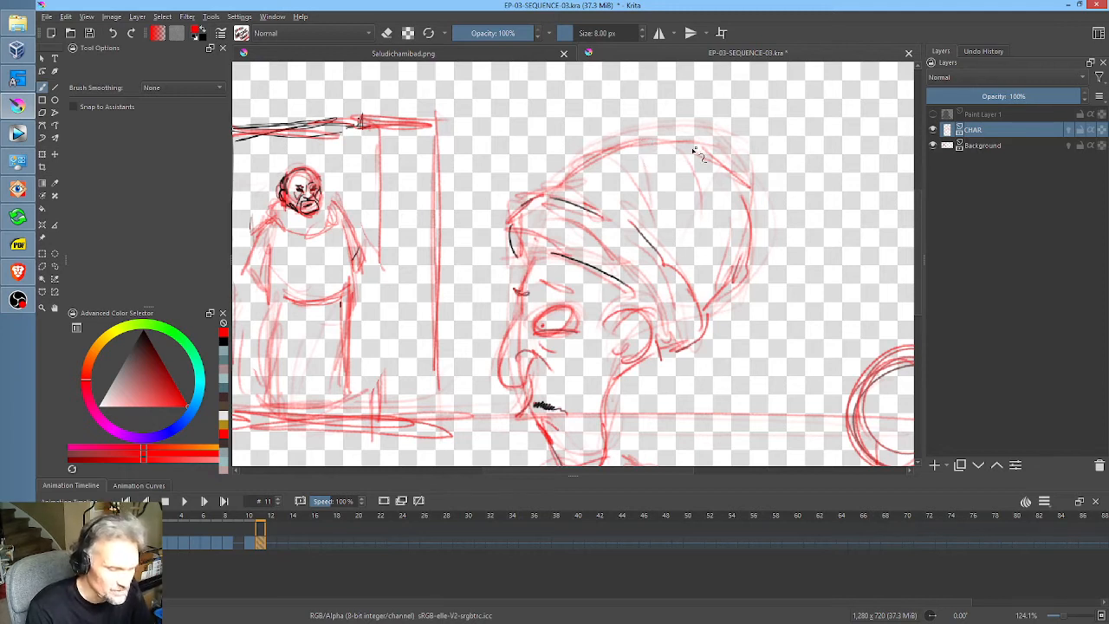
Step: Add curved fold lines across the front, middle and back of the turban's crown and reinforce the band's upper edge
{"action": "left_click_drag", "start_coordinate": [713, 187], "coordinate": [739, 231]}
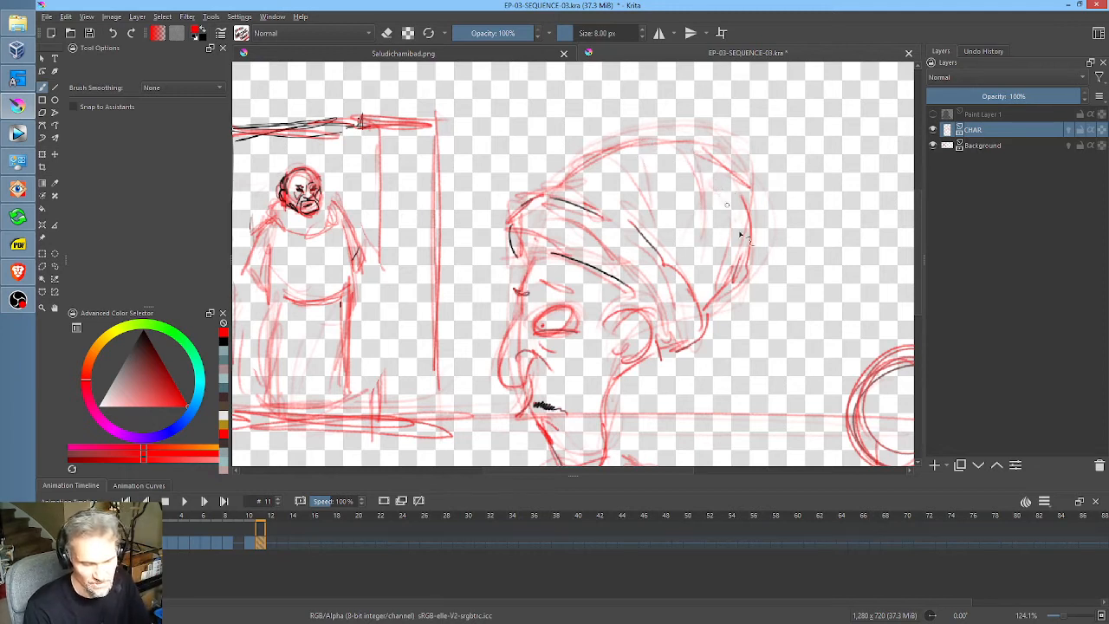
{"action": "mouse_move", "coordinate": [610, 156]}
{"action": "left_mouse_down"}
{"action": "mouse_move", "coordinate": [650, 162]}
{"action": "mouse_move", "coordinate": [654, 214]}
{"action": "left_mouse_up"}
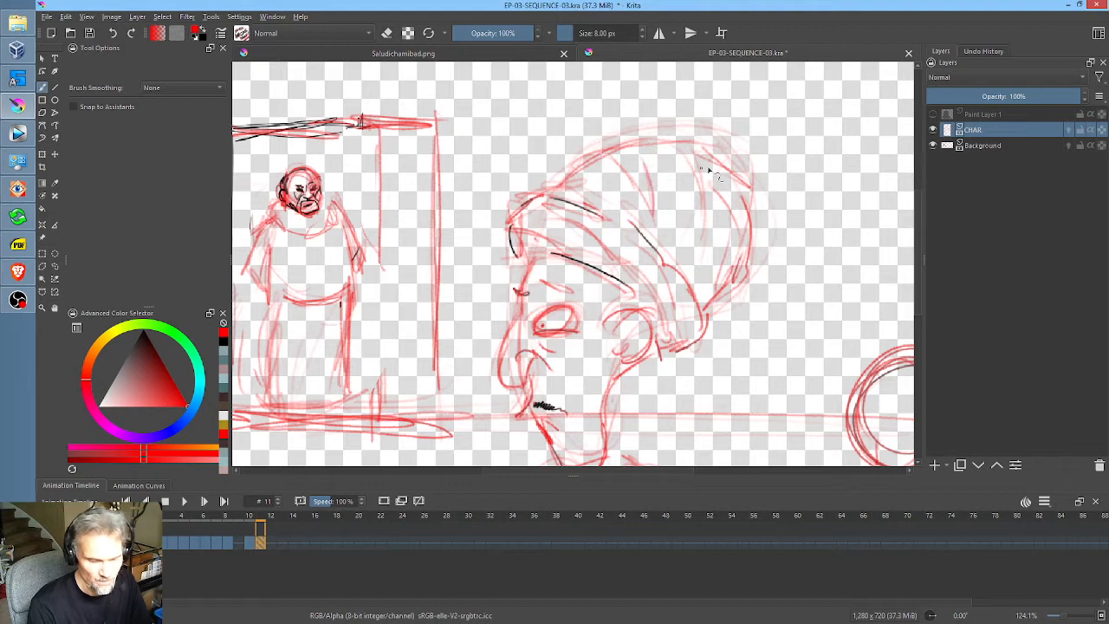
{"action": "left_click_drag", "start_coordinate": [698, 163], "coordinate": [711, 239]}
{"action": "left_click_drag", "start_coordinate": [683, 182], "coordinate": [688, 269]}
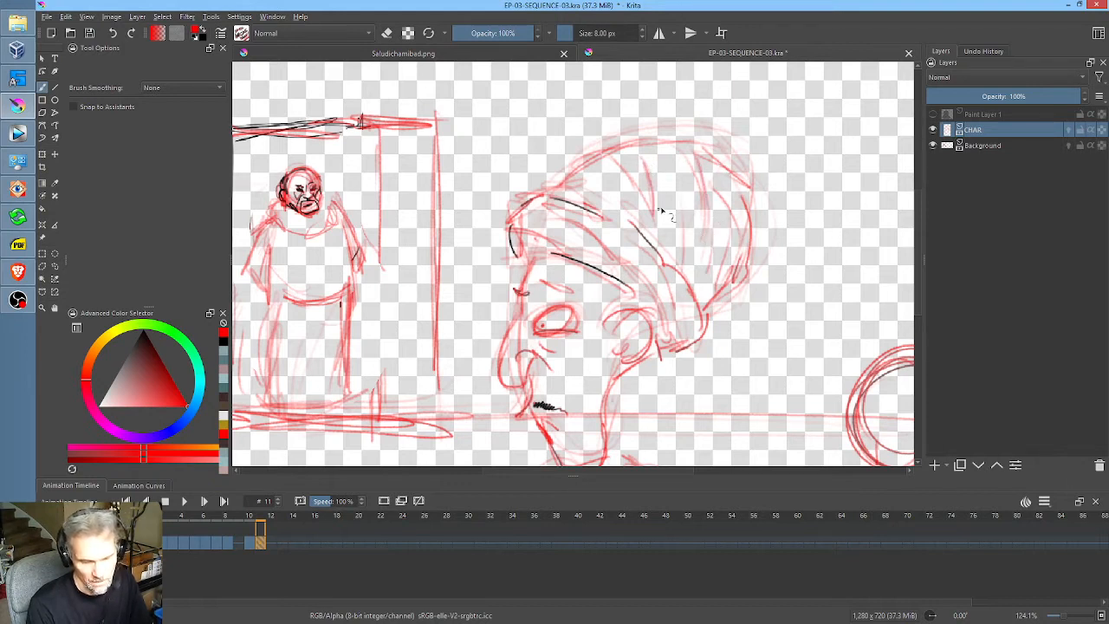
{"action": "mouse_move", "coordinate": [618, 226]}
{"action": "left_mouse_down"}
{"action": "mouse_move", "coordinate": [708, 324]}
{"action": "mouse_move", "coordinate": [675, 357]}
{"action": "mouse_move", "coordinate": [701, 234]}
{"action": "left_mouse_up"}
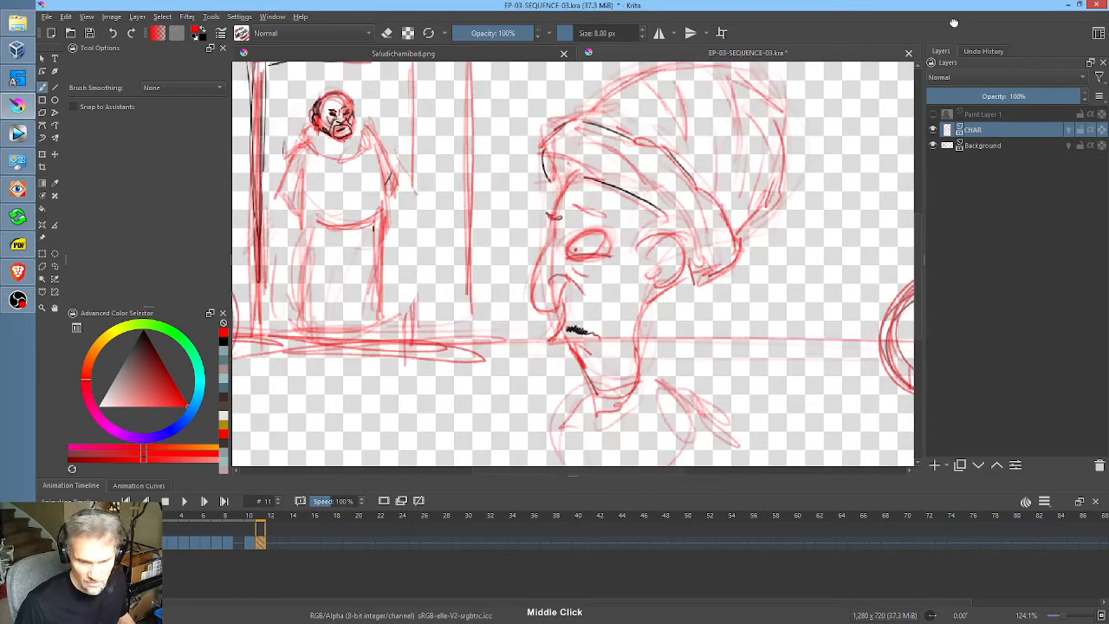
Step: Briefly show Paint Layer 1 to check the head sketch against the black foreground silhouette, and hide it again
{"action": "left_click", "coordinate": [934, 115]}
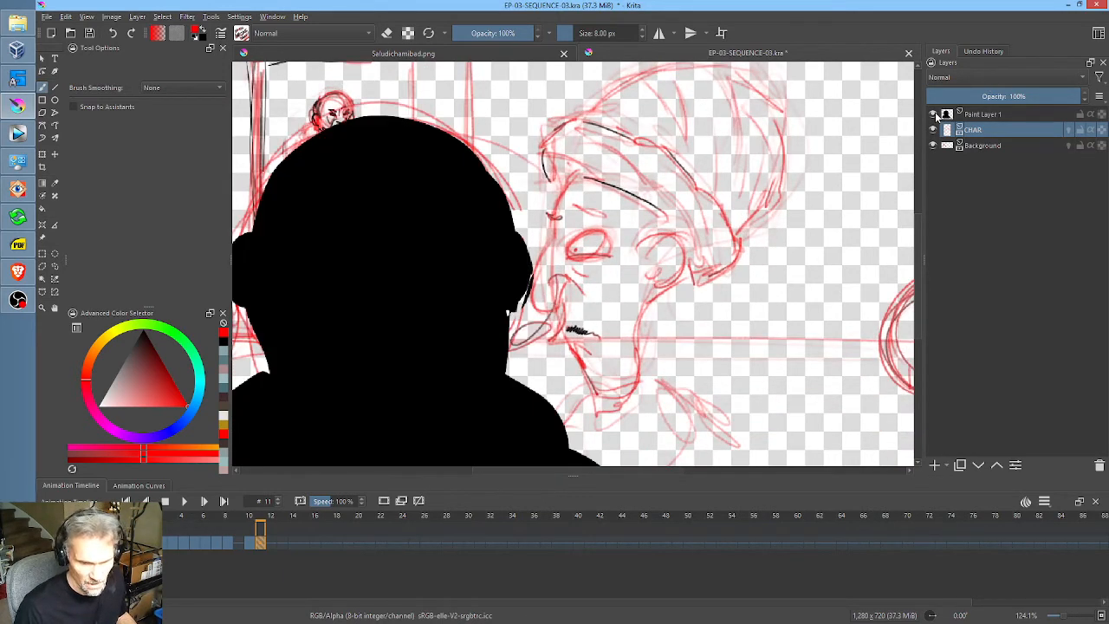
{"action": "left_click", "coordinate": [934, 114]}
{"action": "scroll", "coordinate": [501, 141], "scroll_direction": "up", "scroll_amount": 2}
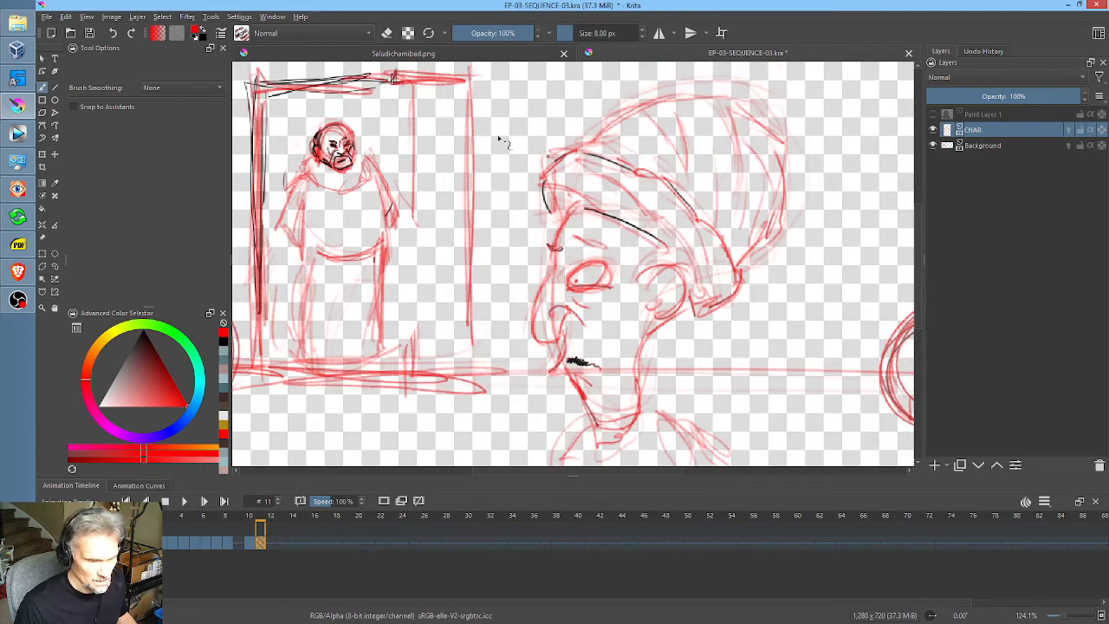
Step: Examine the coloured turbaned heads and the large-headed cartoon figure in the Saludichamibad.png reference document
{"action": "left_click", "coordinate": [395, 53]}
{"action": "scroll", "coordinate": [663, 191], "scroll_direction": "up", "scroll_amount": 2}
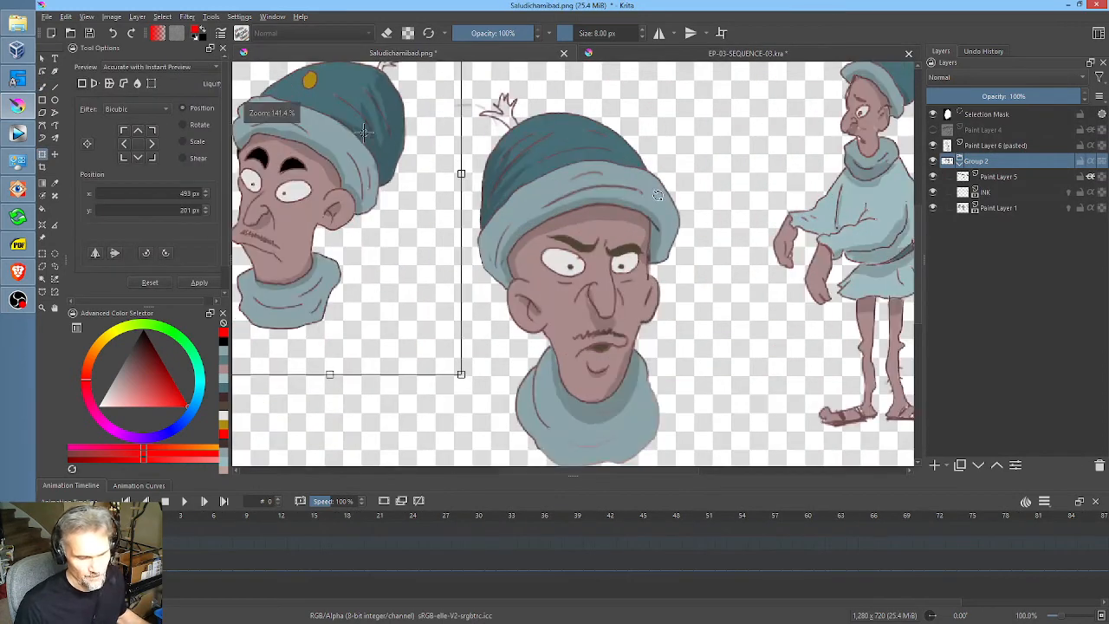
{"action": "left_click_drag", "start_coordinate": [653, 193], "coordinate": [811, 210]}
{"action": "left_click_drag", "start_coordinate": [686, 224], "coordinate": [848, 223]}
{"action": "scroll", "coordinate": [481, 241], "scroll_direction": "up", "scroll_amount": 1}
{"action": "left_click_drag", "start_coordinate": [512, 241], "coordinate": [580, 255]}
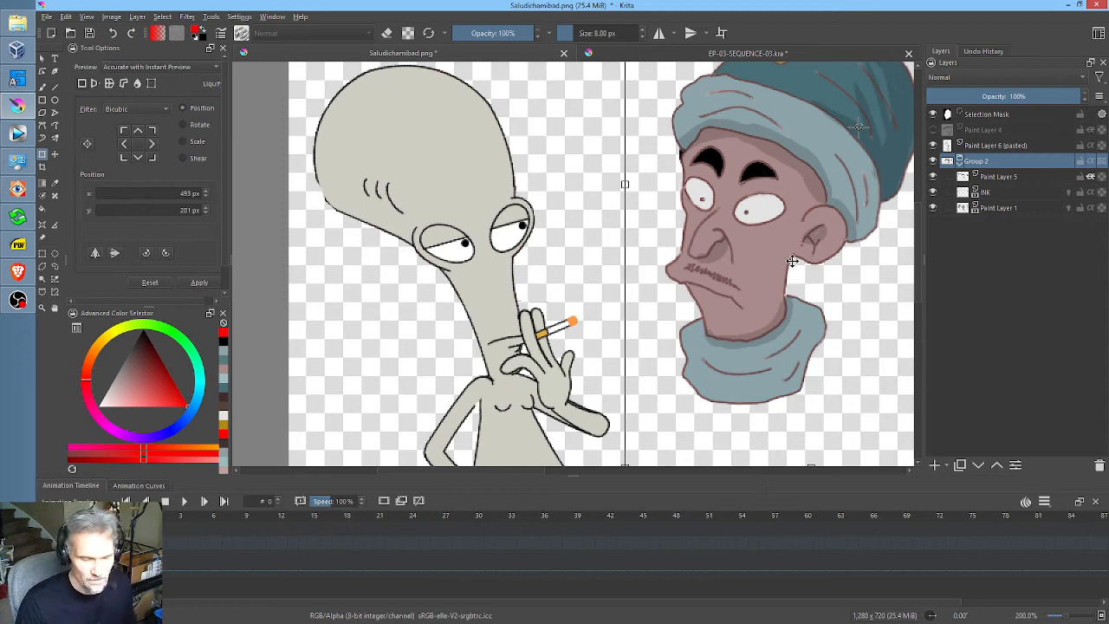
{"action": "scroll", "coordinate": [792, 260], "scroll_direction": "down", "scroll_amount": 1}
{"action": "scroll", "coordinate": [791, 255], "scroll_direction": "up", "scroll_amount": 1}
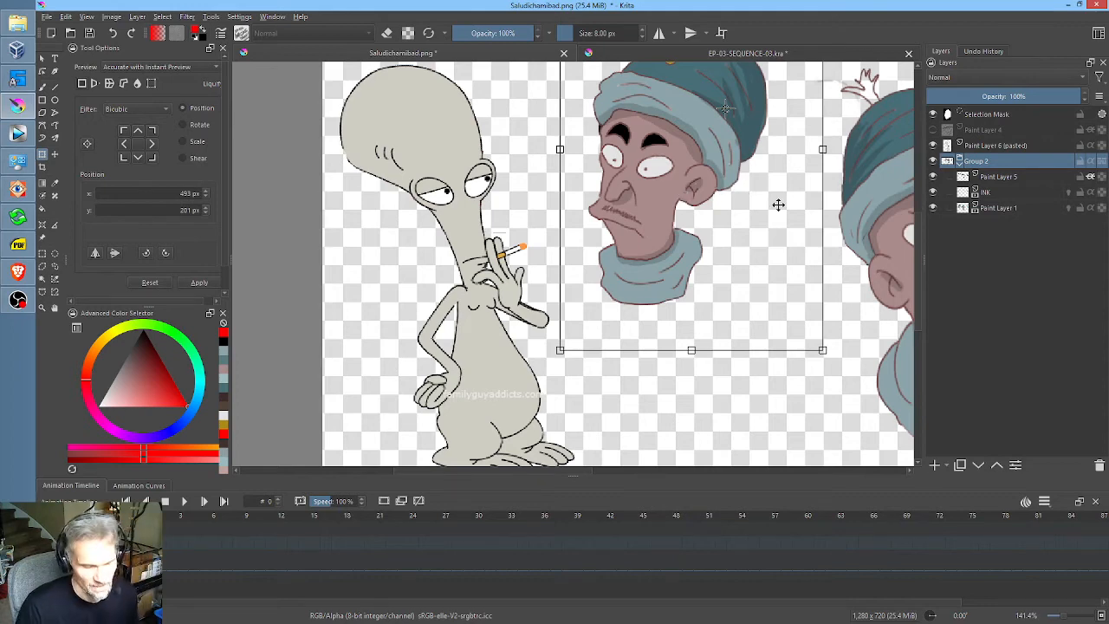
{"action": "left_click_drag", "start_coordinate": [791, 217], "coordinate": [737, 208]}
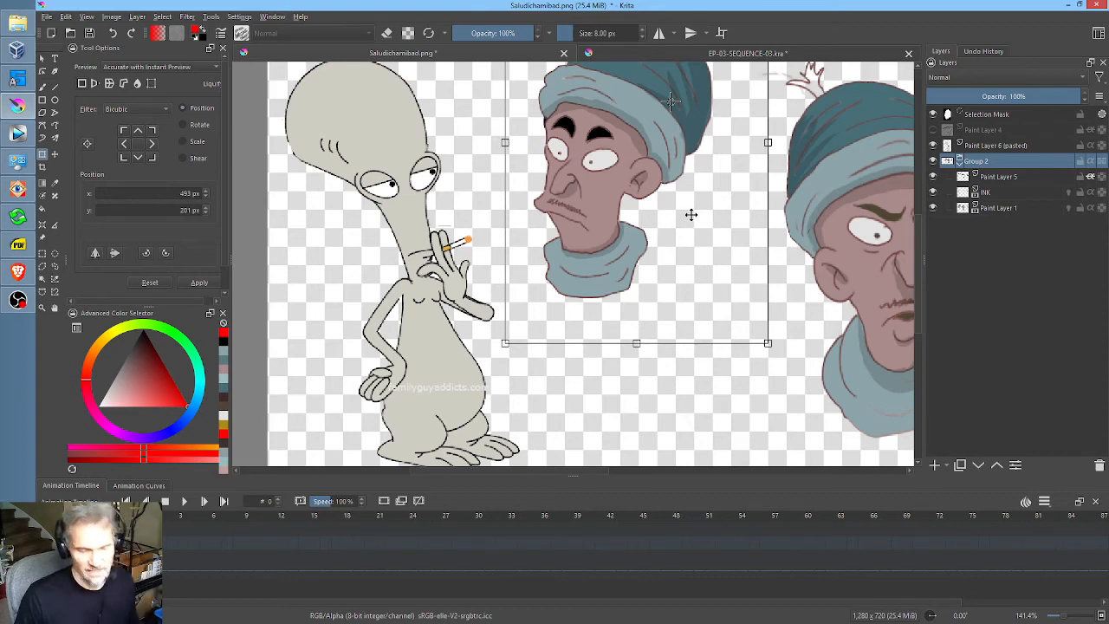
{"action": "left_click_drag", "start_coordinate": [690, 167], "coordinate": [671, 186]}
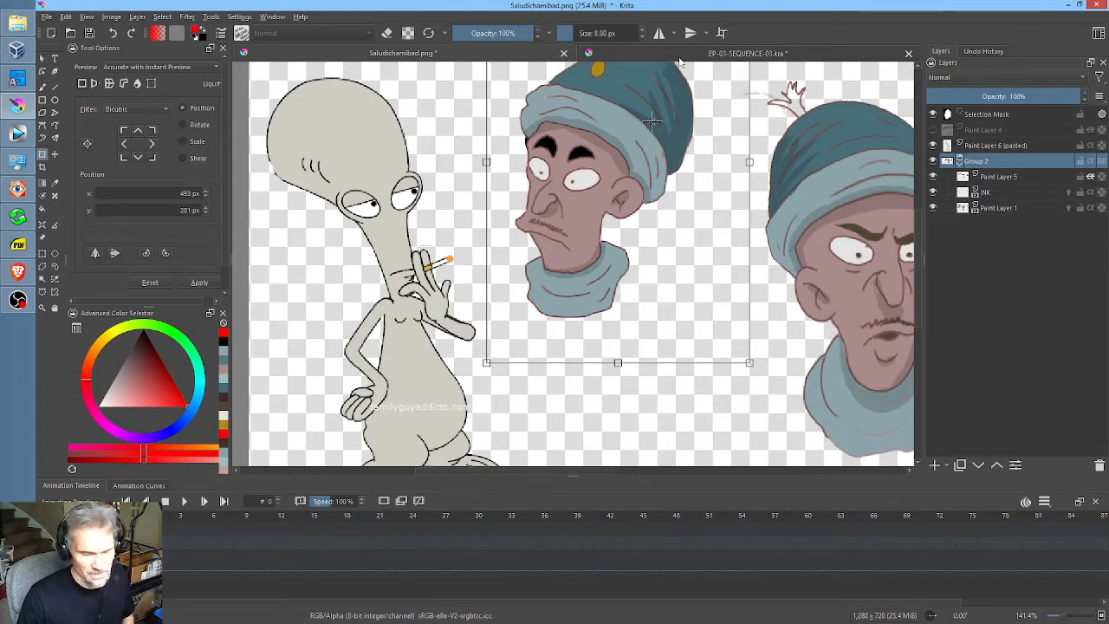
Step: Return to the EP-03-SEQUENCE-03.kra sketch and reinforce the turban's band, its lower back end and the crown's outline
{"action": "left_click", "coordinate": [682, 59]}
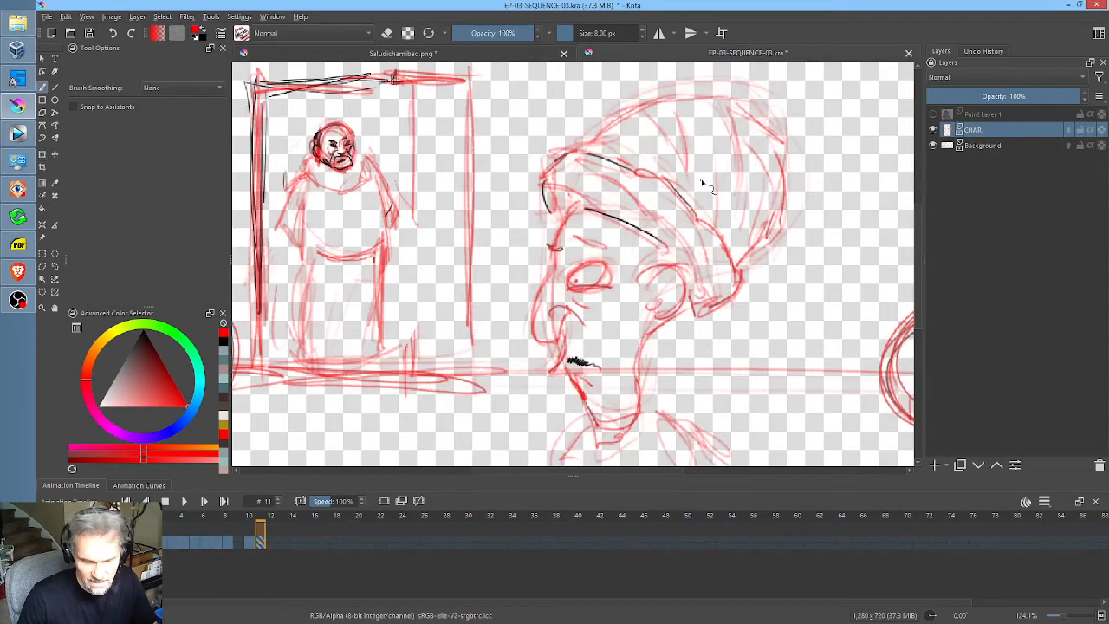
{"action": "left_click_drag", "start_coordinate": [702, 182], "coordinate": [672, 148]}
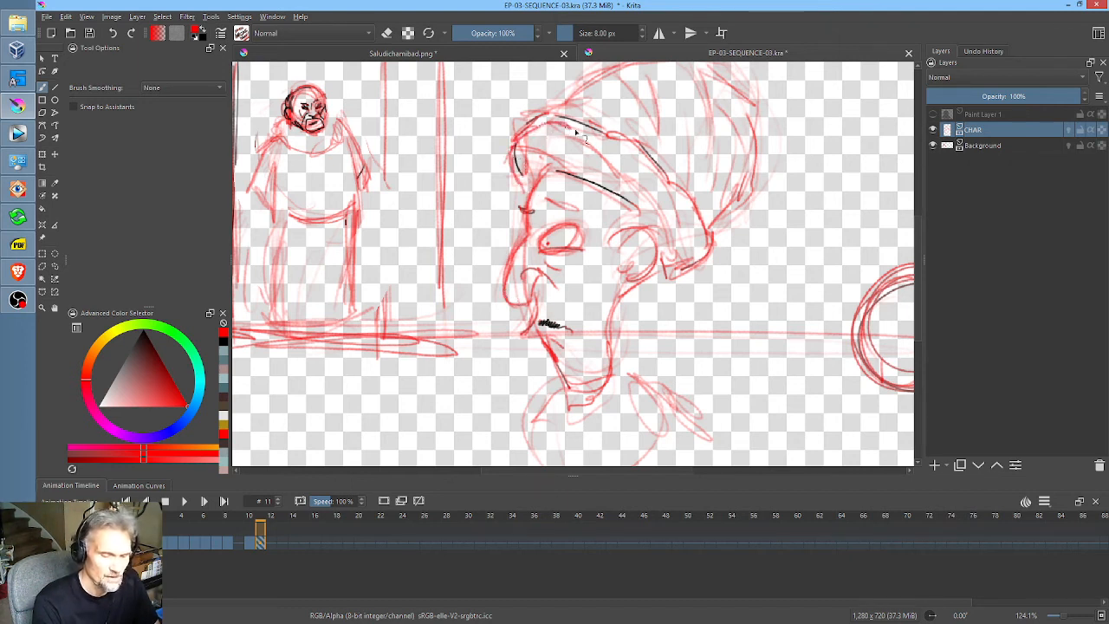
{"action": "mouse_move", "coordinate": [576, 131]}
{"action": "left_mouse_down"}
{"action": "mouse_move", "coordinate": [708, 224]}
{"action": "mouse_move", "coordinate": [687, 269]}
{"action": "mouse_move", "coordinate": [738, 205]}
{"action": "mouse_move", "coordinate": [745, 123]}
{"action": "left_mouse_up"}
{"action": "left_click_drag", "start_coordinate": [673, 110], "coordinate": [674, 163]}
{"action": "mouse_move", "coordinate": [566, 166]}
{"action": "left_mouse_down"}
{"action": "mouse_move", "coordinate": [628, 124]}
{"action": "mouse_move", "coordinate": [608, 132]}
{"action": "mouse_move", "coordinate": [692, 116]}
{"action": "left_mouse_up"}
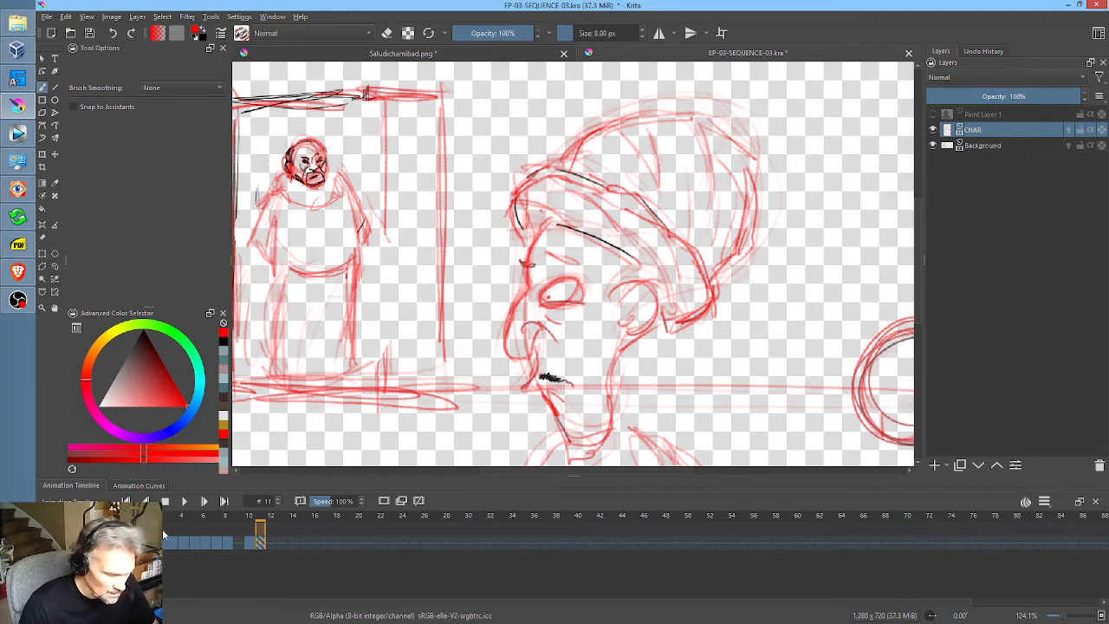
Step: Review the storyboard frame by frame from frame 0 to frame 11, checking how the poses and the head turn follow on
{"action": "left_click", "coordinate": [137, 542]}
{"action": "scroll", "coordinate": [790, 283], "scroll_direction": "down", "scroll_amount": 2}
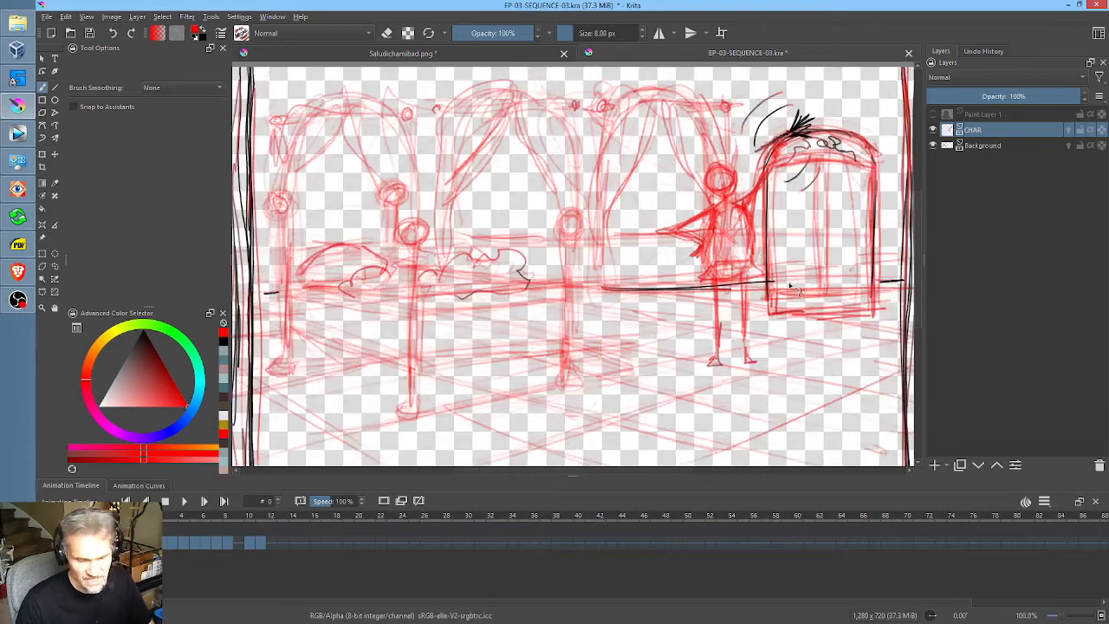
{"action": "scroll", "coordinate": [765, 245], "scroll_direction": "up", "scroll_amount": 2}
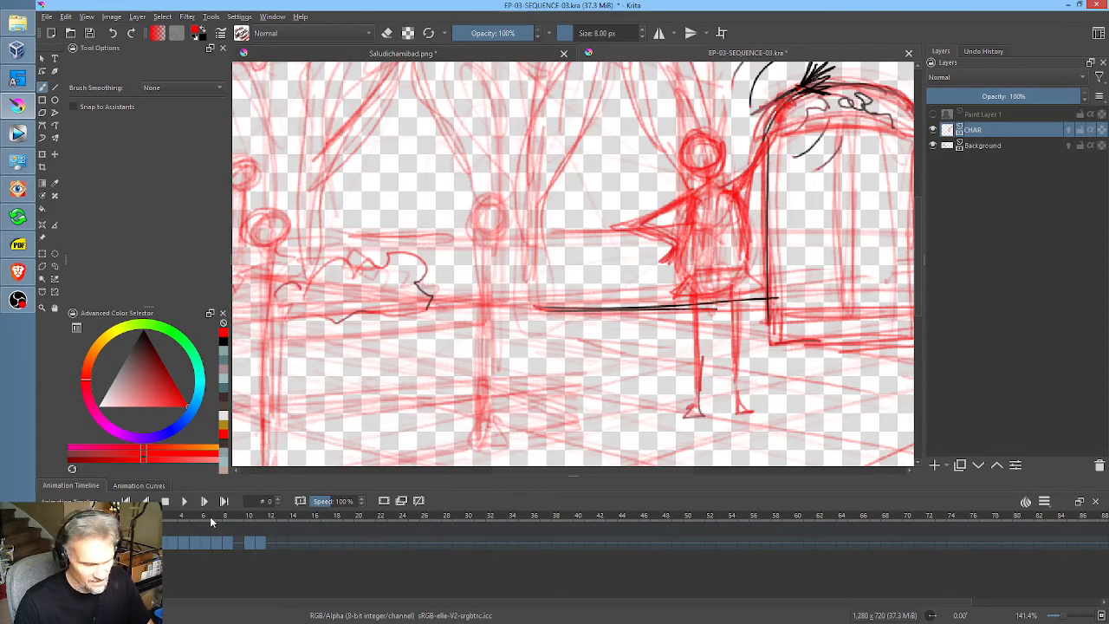
{"action": "scroll", "coordinate": [409, 294], "scroll_direction": "down", "scroll_amount": 2}
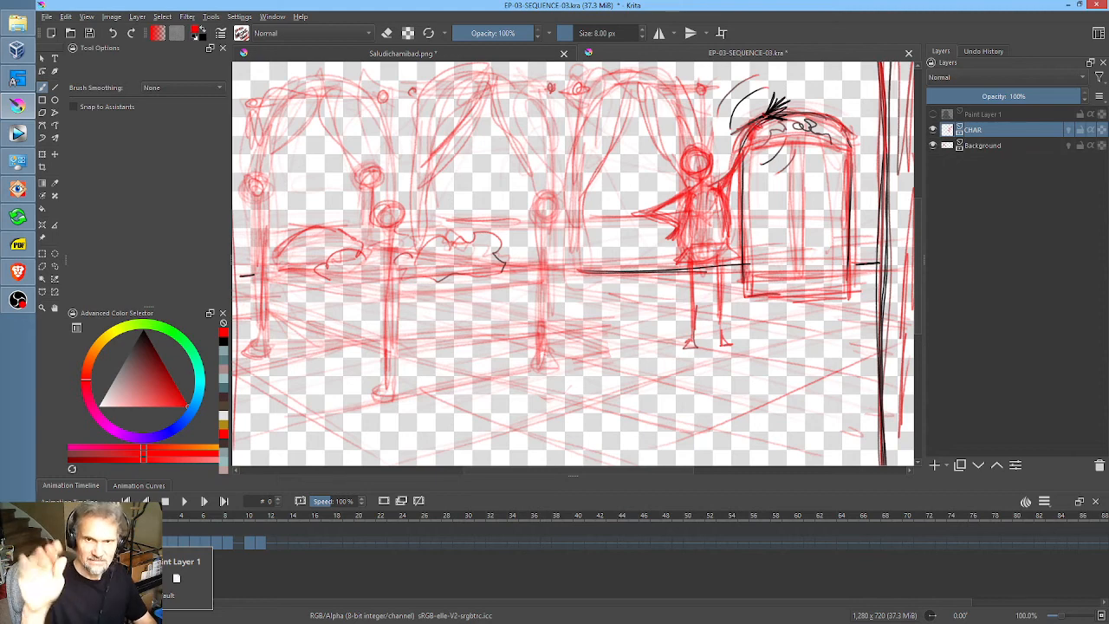
{"action": "key", "text": "period"}
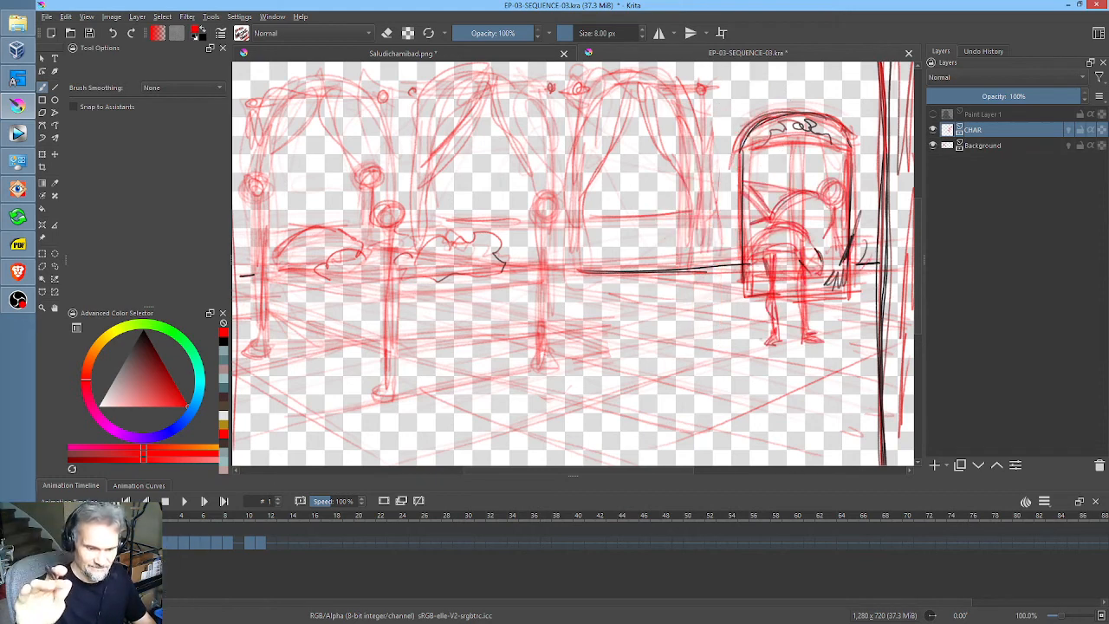
{"action": "key", "text": "period"}
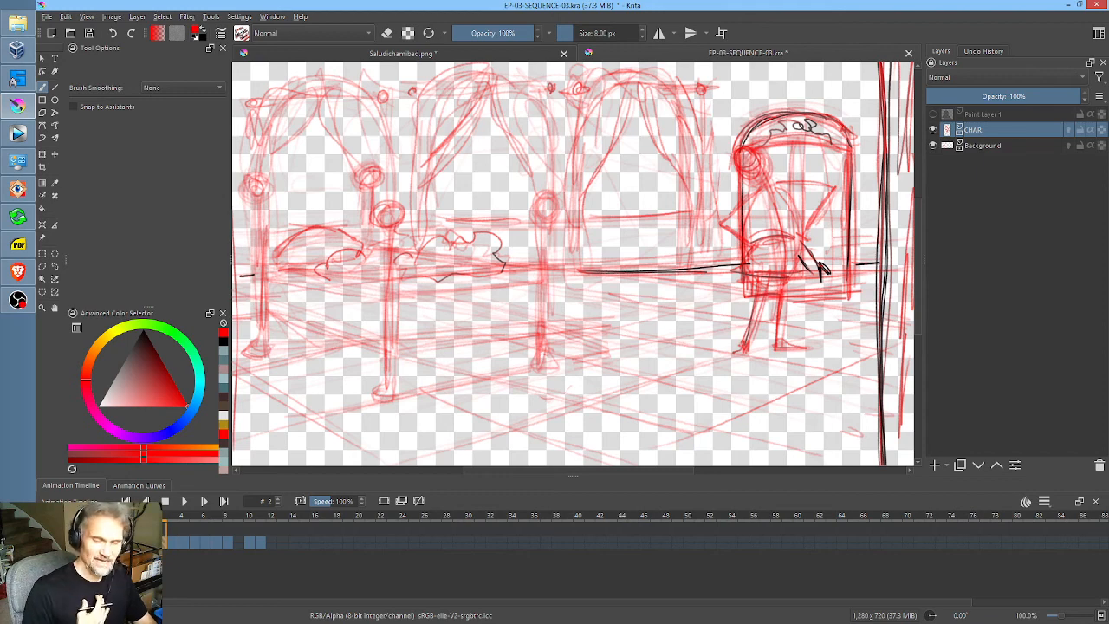
{"action": "key", "text": "period"}
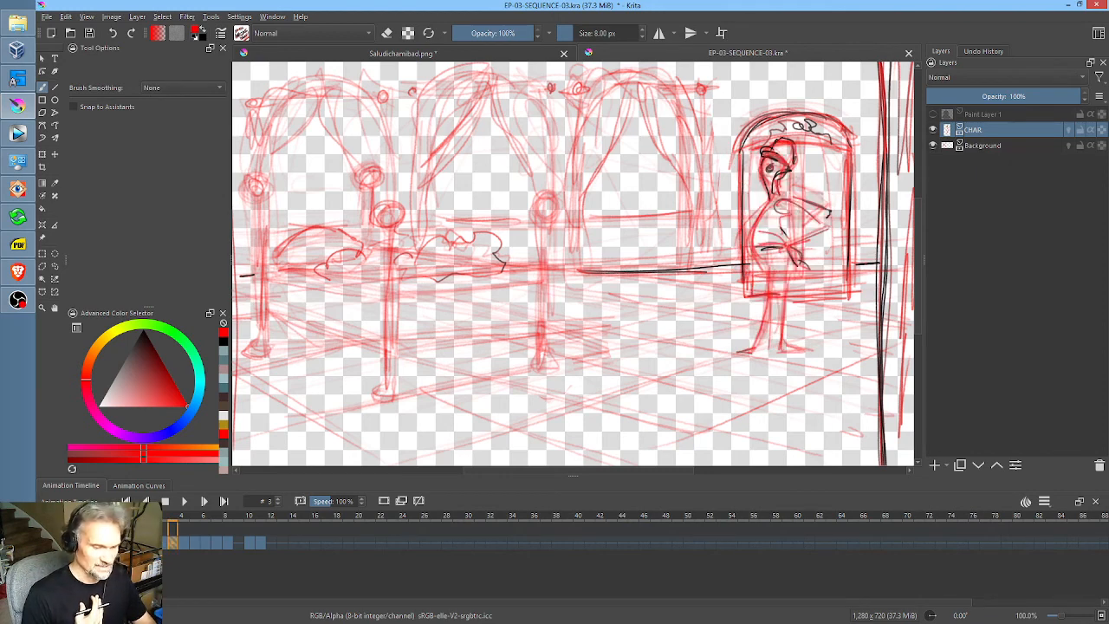
{"action": "key", "text": "period"}
{"action": "key", "text": "period"}
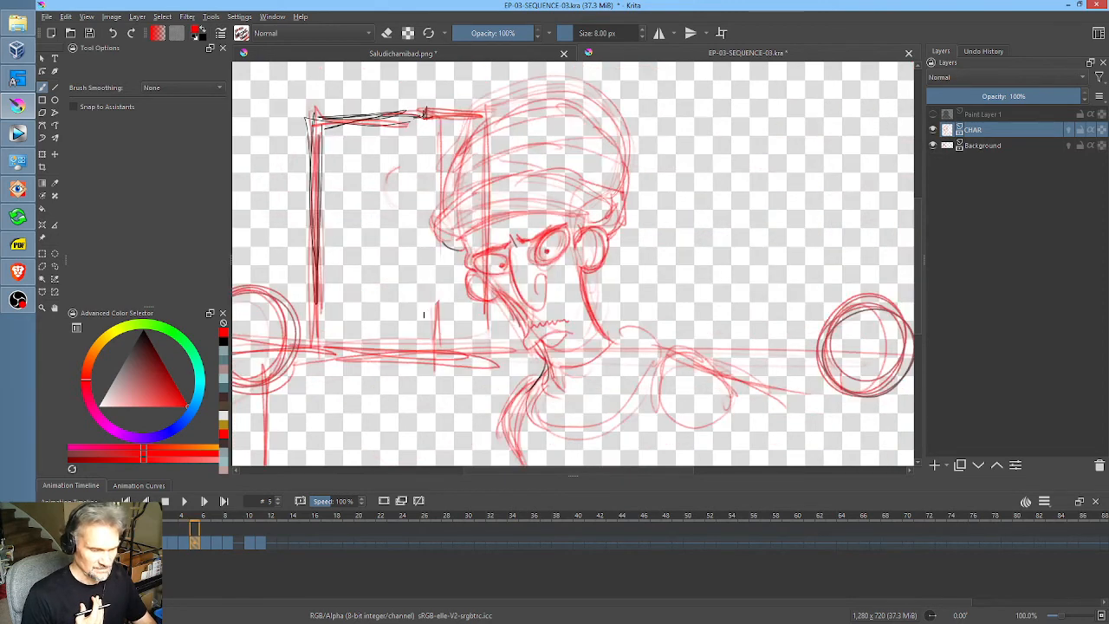
{"action": "key", "text": "period"}
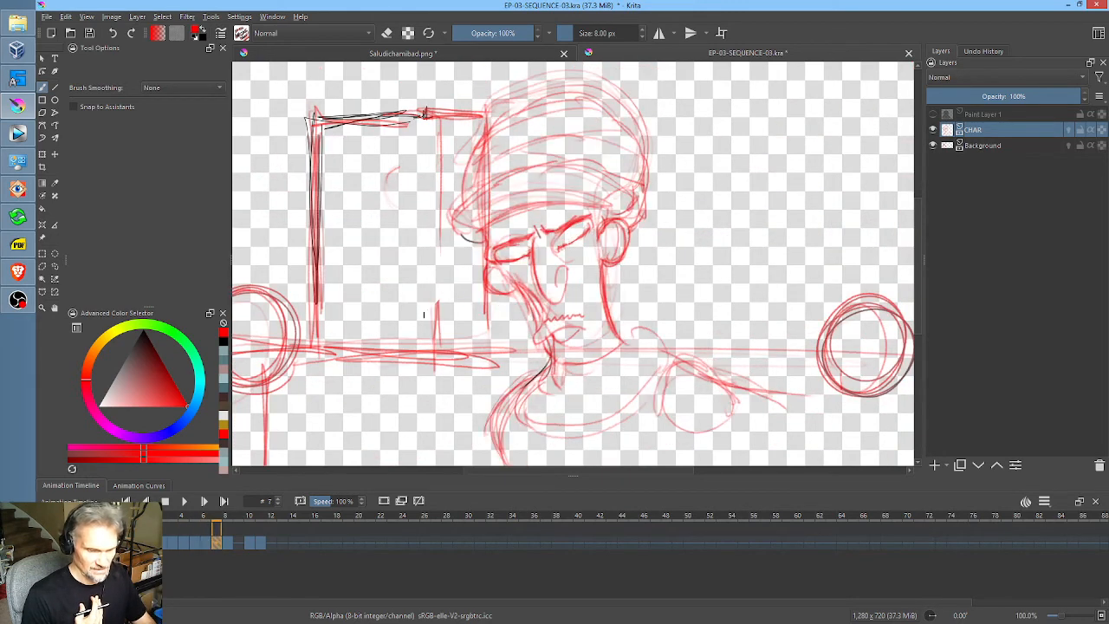
{"action": "key", "text": "period"}
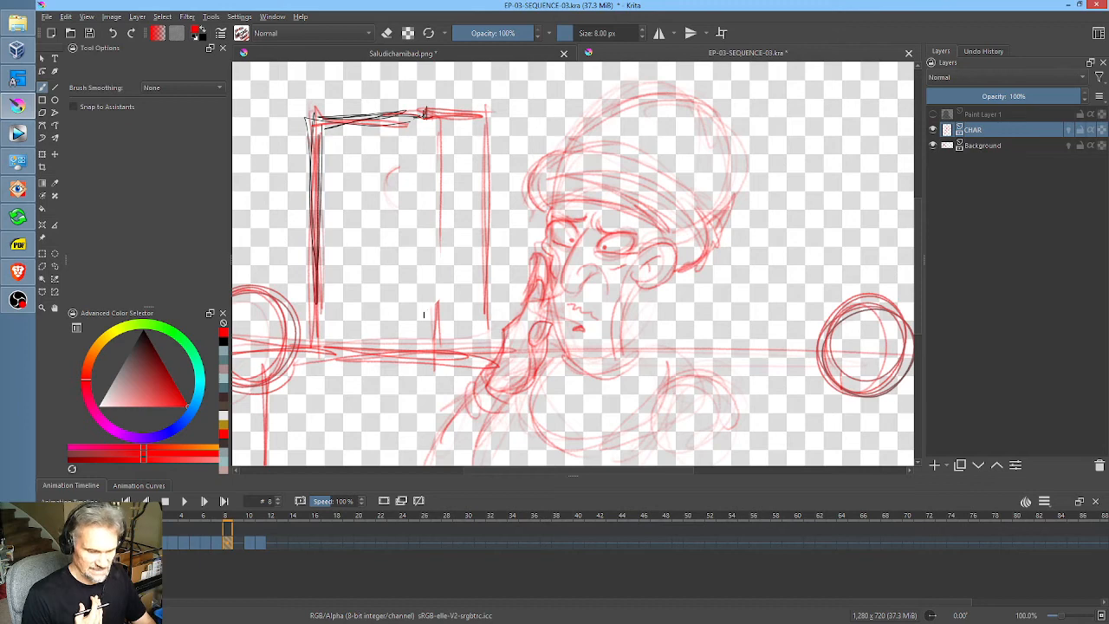
{"action": "key", "text": "period"}
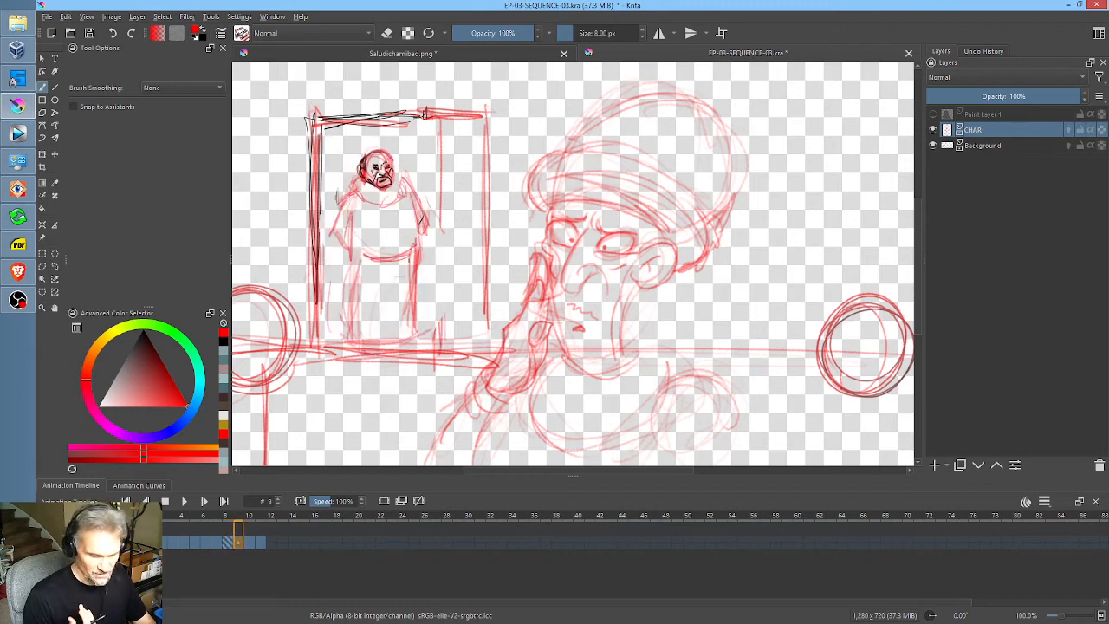
{"action": "key", "text": "period"}
{"action": "key", "text": "period"}
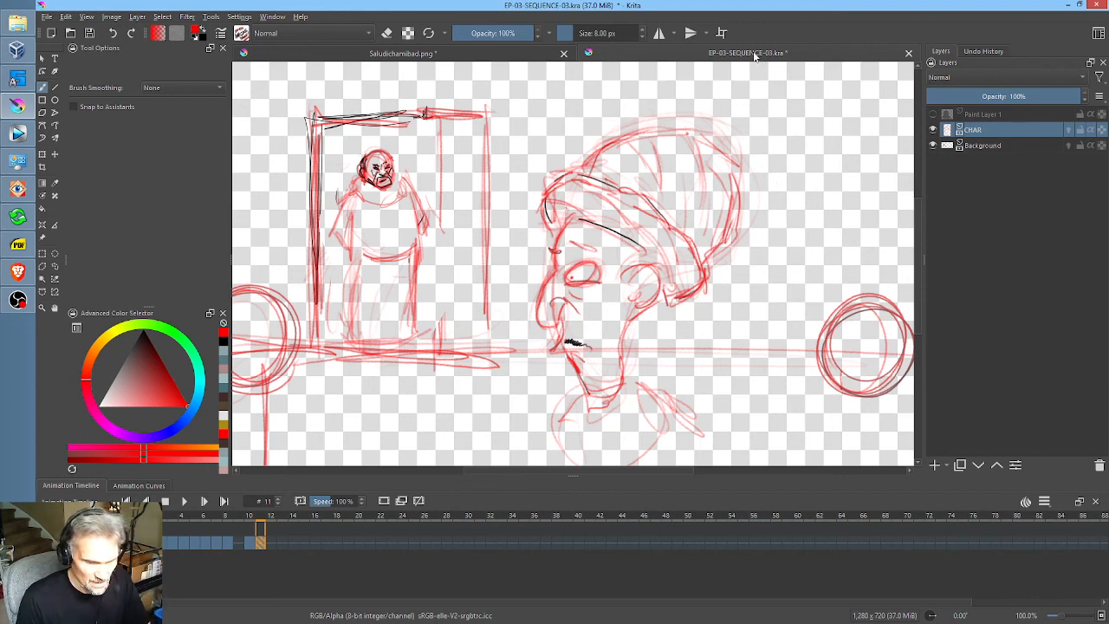
Step: Save the storyboard file EP-03-SEQUENCE-03.kra
{"action": "left_click", "coordinate": [89, 34]}
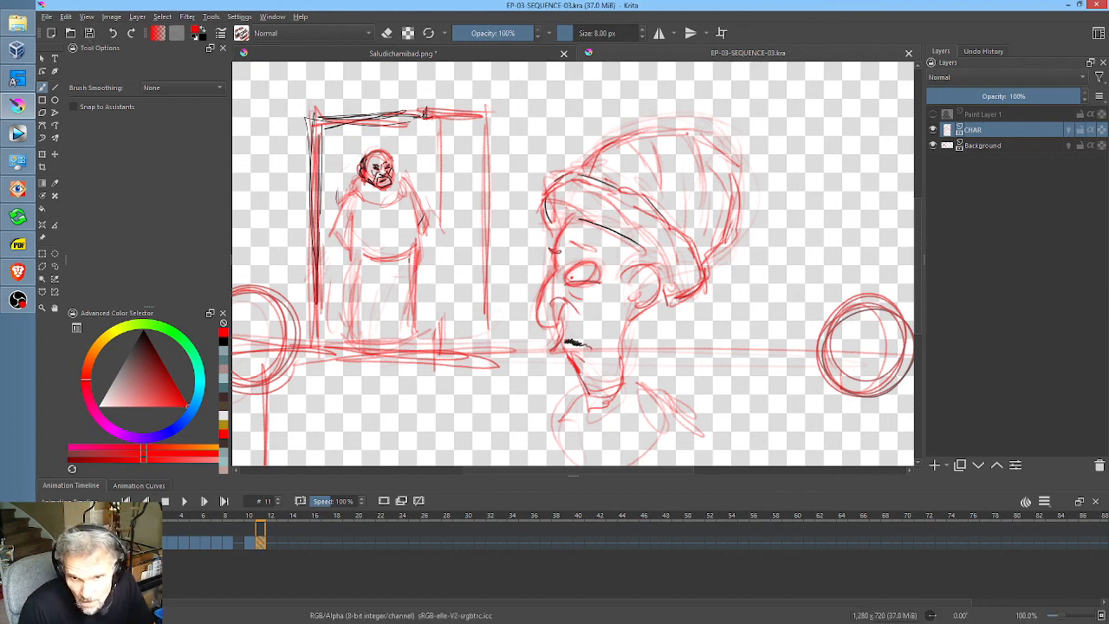